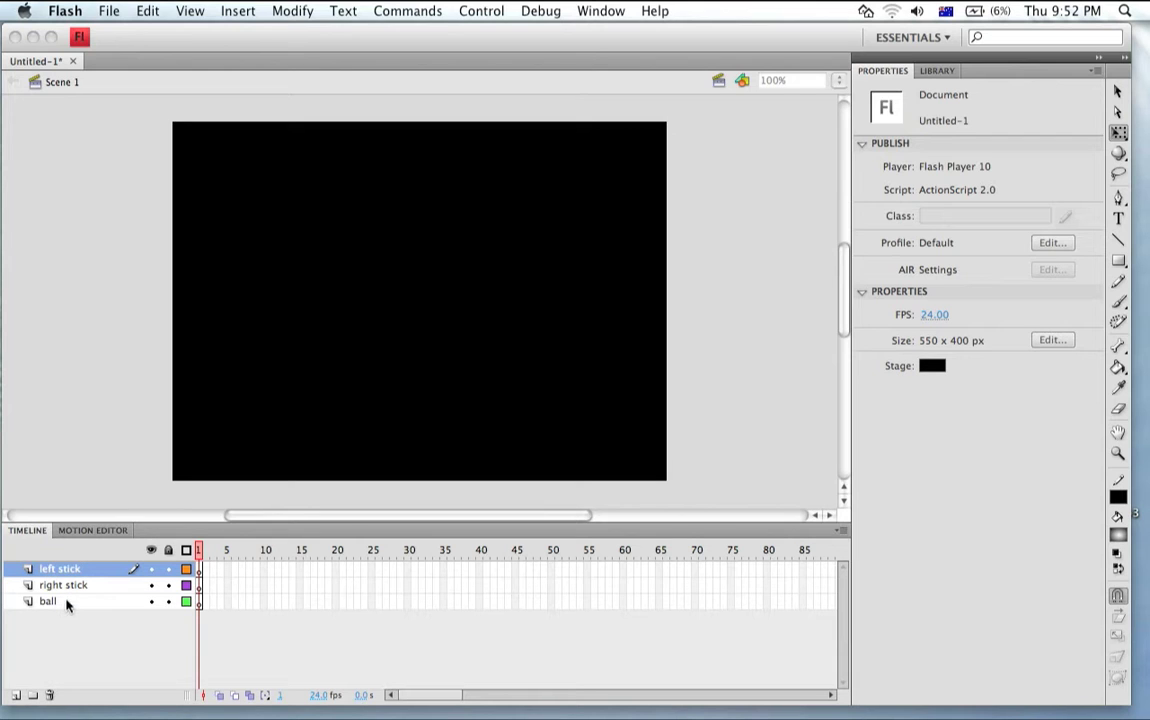
Step: Draw a tall rectangle paddle at the stage's left edge and bend its right edge into a concave curve
{"action": "left_click", "coordinate": [138, 367]}
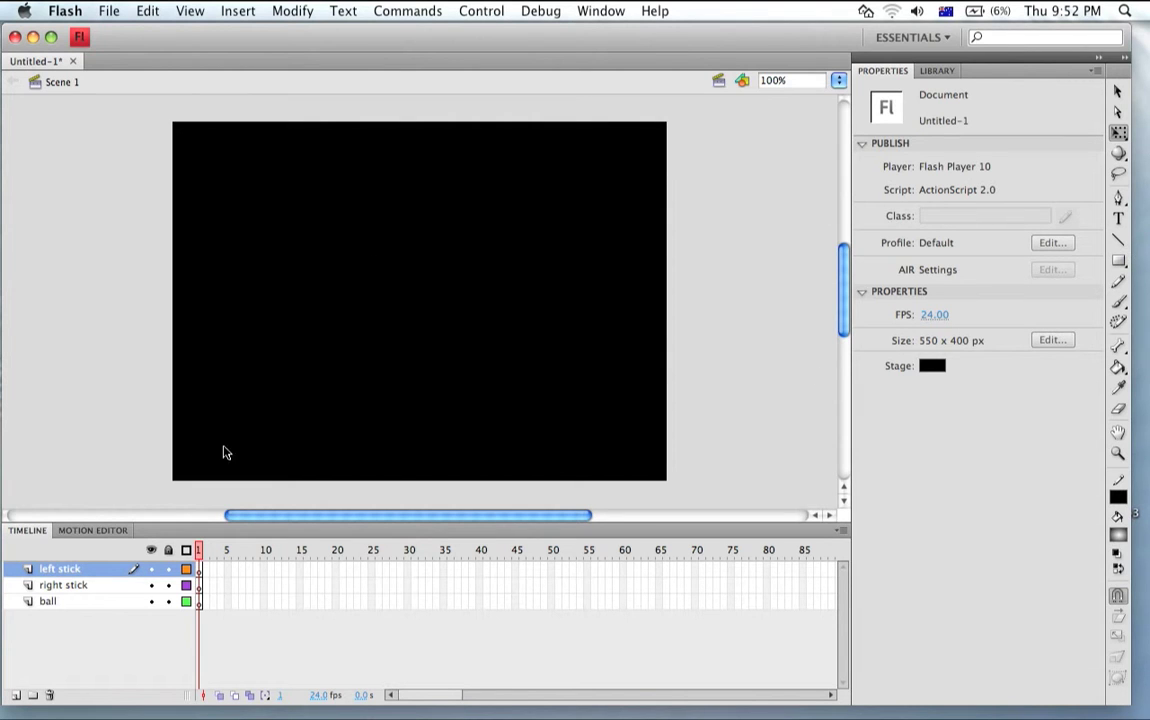
{"action": "left_click", "coordinate": [1118, 262]}
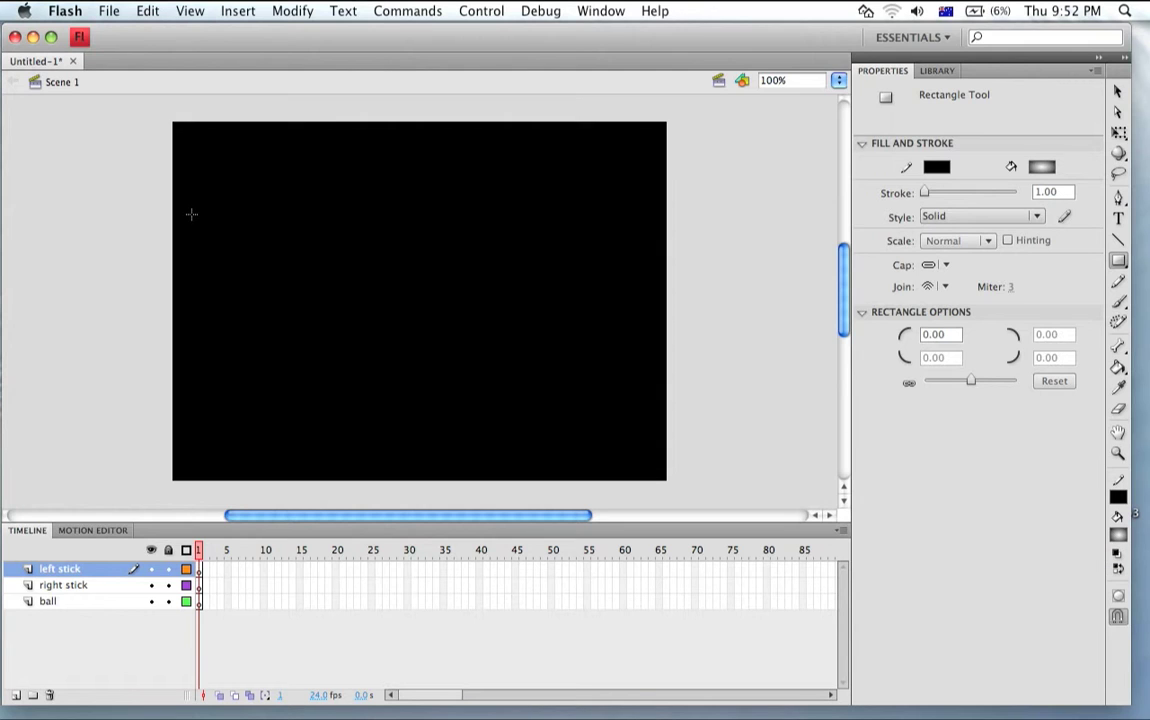
{"action": "left_click_drag", "start_coordinate": [191, 214], "coordinate": [224, 335]}
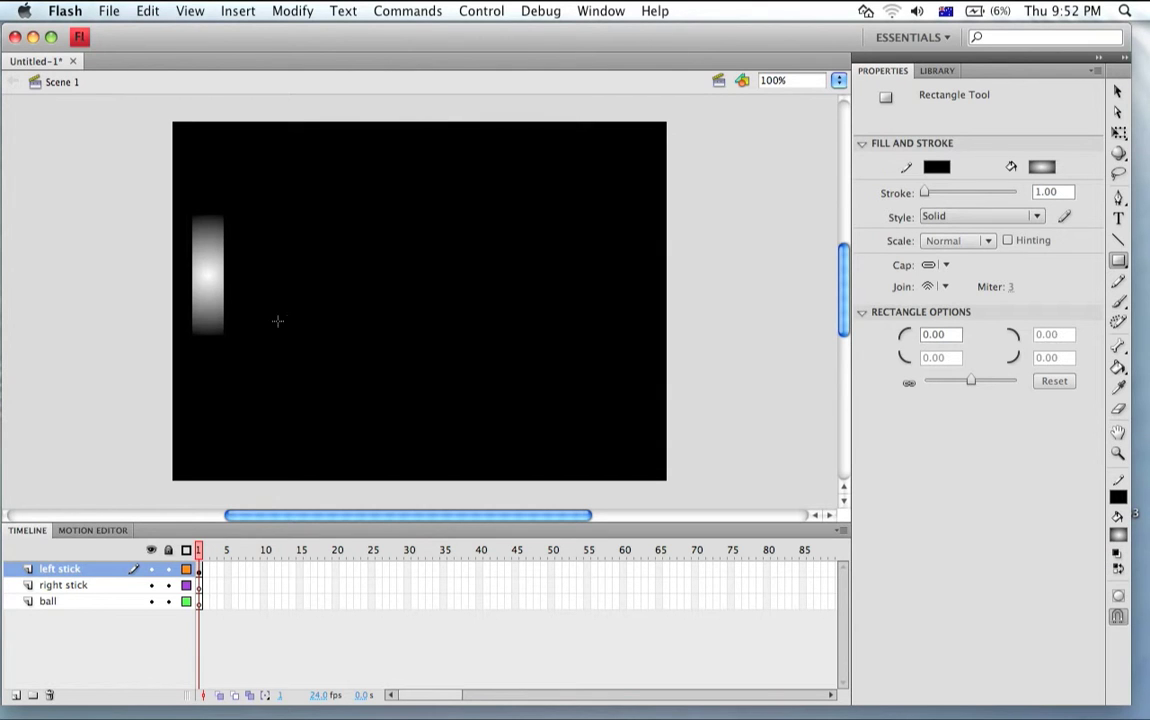
{"action": "left_click", "coordinate": [1118, 91]}
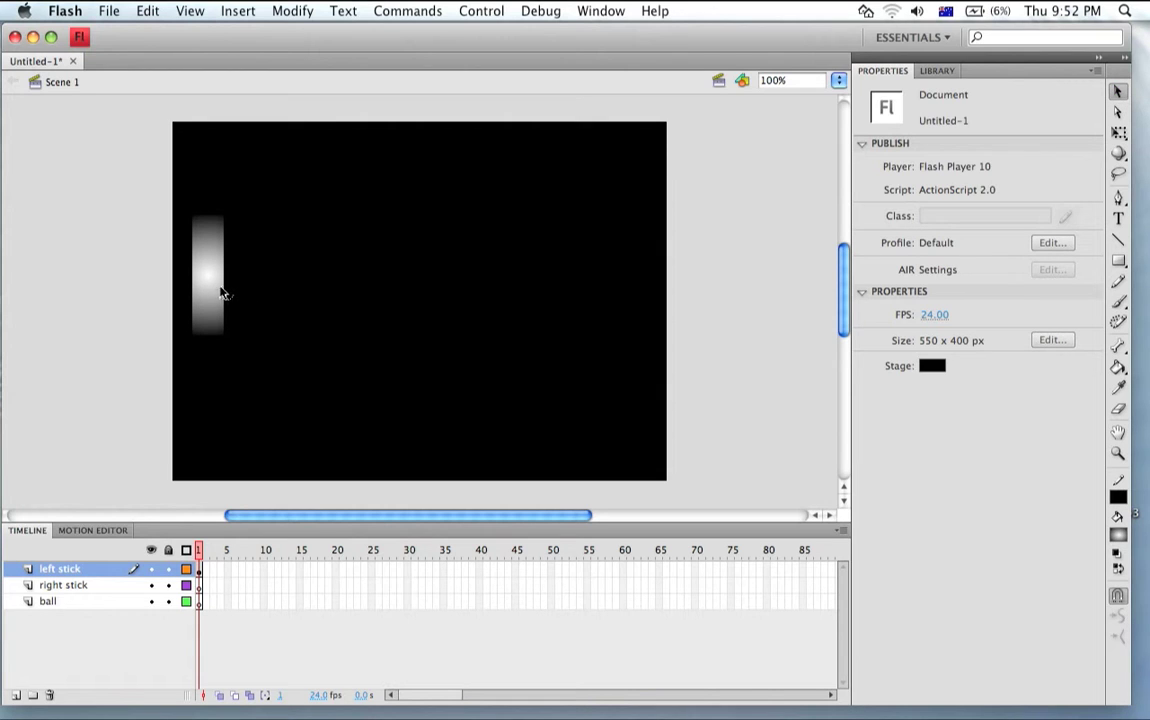
{"action": "left_click_drag", "start_coordinate": [223, 292], "coordinate": [213, 290]}
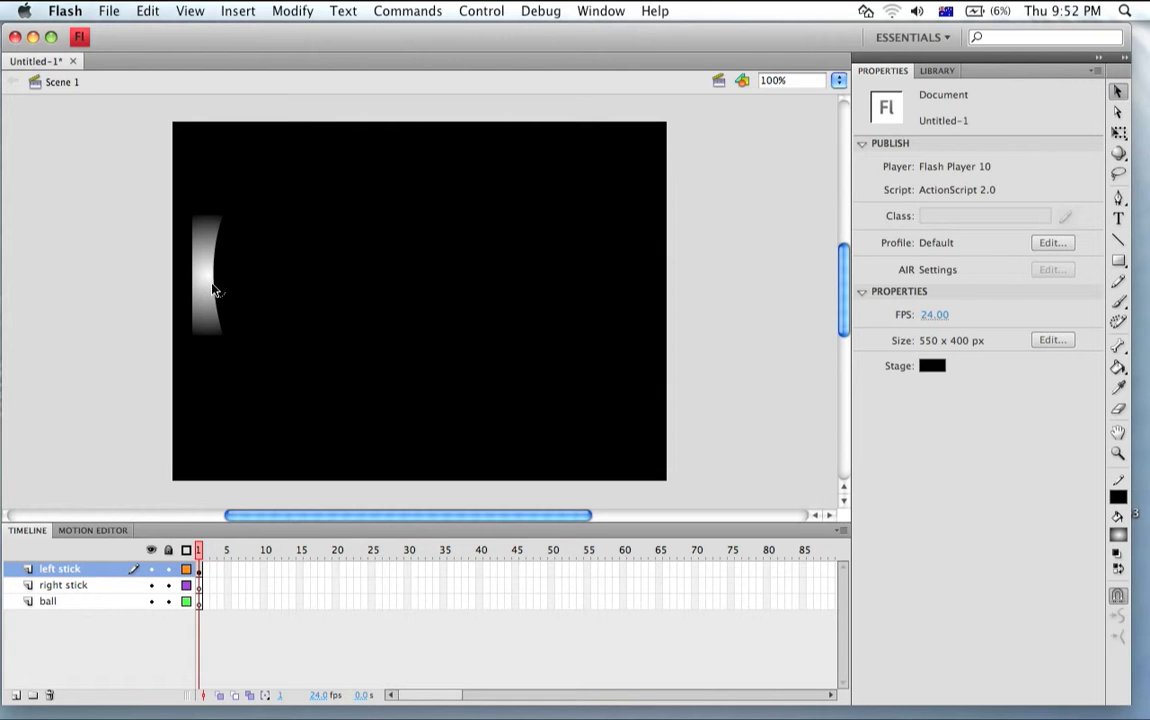
{"action": "left_click", "coordinate": [209, 290]}
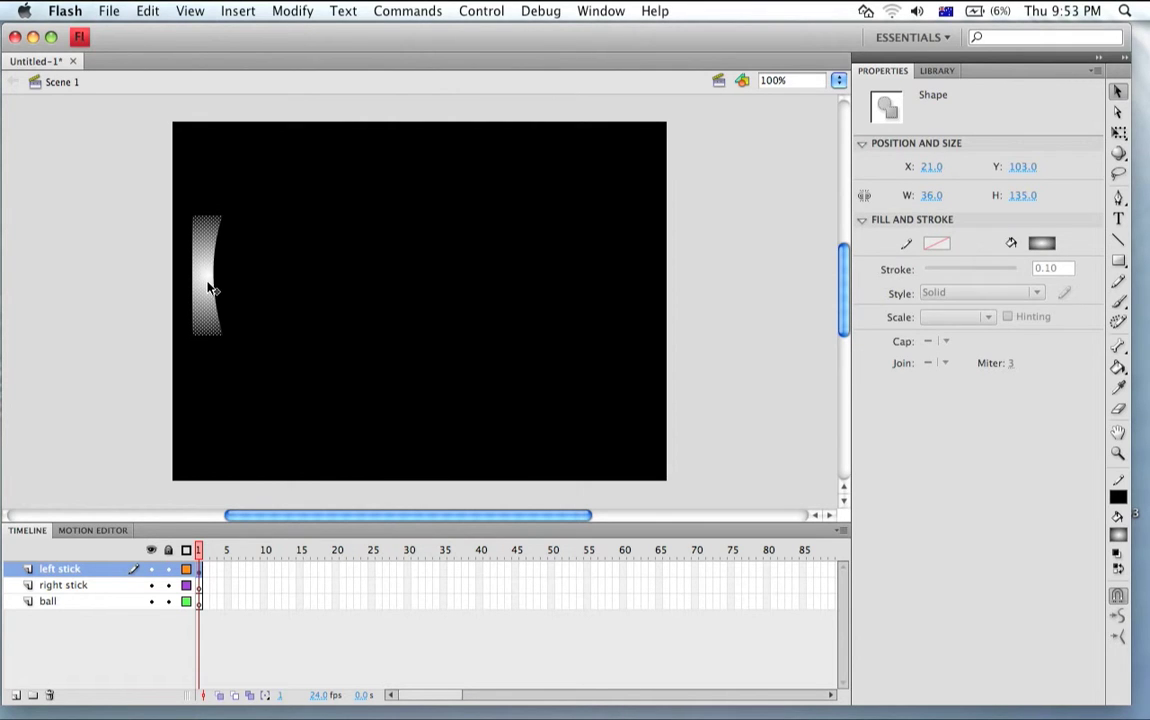
{"action": "left_click", "coordinate": [80, 587]}
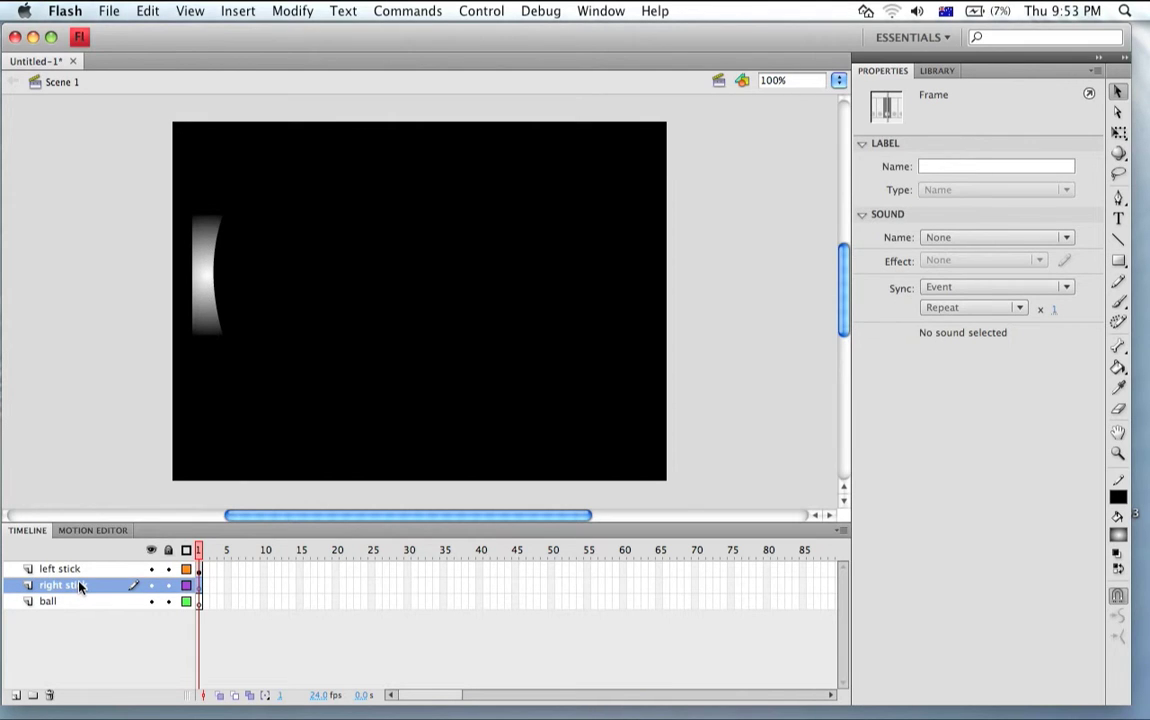
Step: Paste the paddle, rotate it to face the other way, and move it to the stage's right edge
{"action": "key", "text": "ctrl+v"}
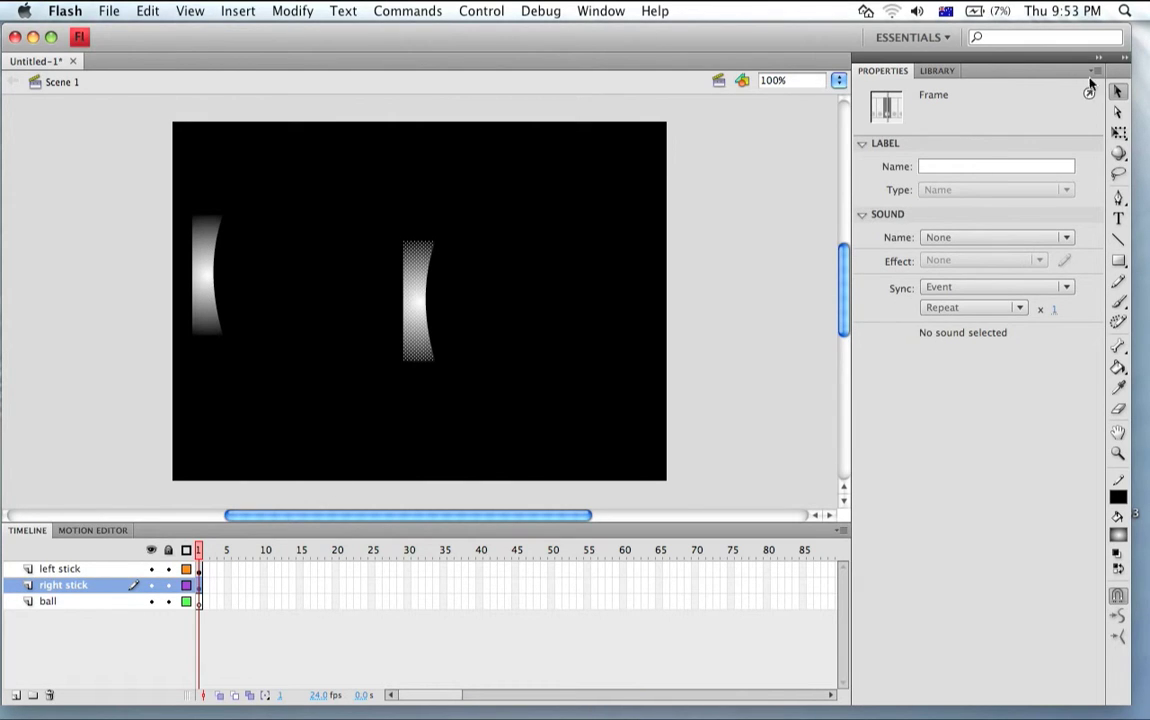
{"action": "left_click", "coordinate": [1118, 132]}
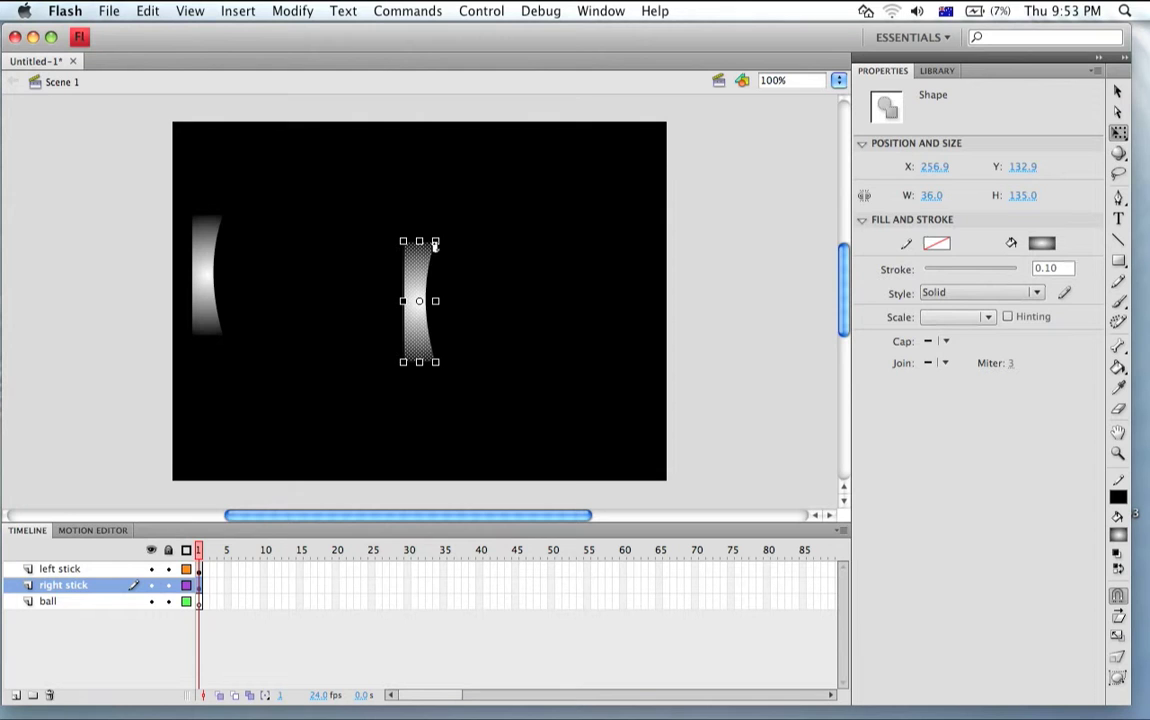
{"action": "left_click_drag", "start_coordinate": [452, 236], "coordinate": [413, 395]}
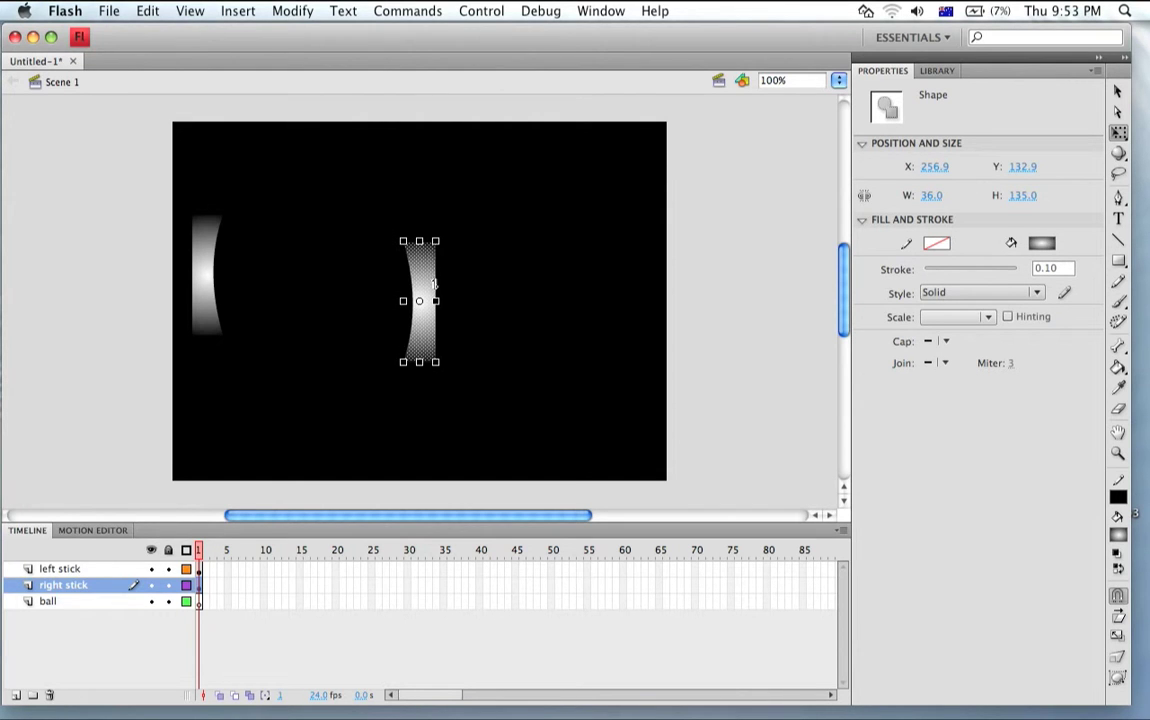
{"action": "left_click", "coordinate": [476, 287]}
{"action": "left_click_drag", "start_coordinate": [425, 277], "coordinate": [634, 246]}
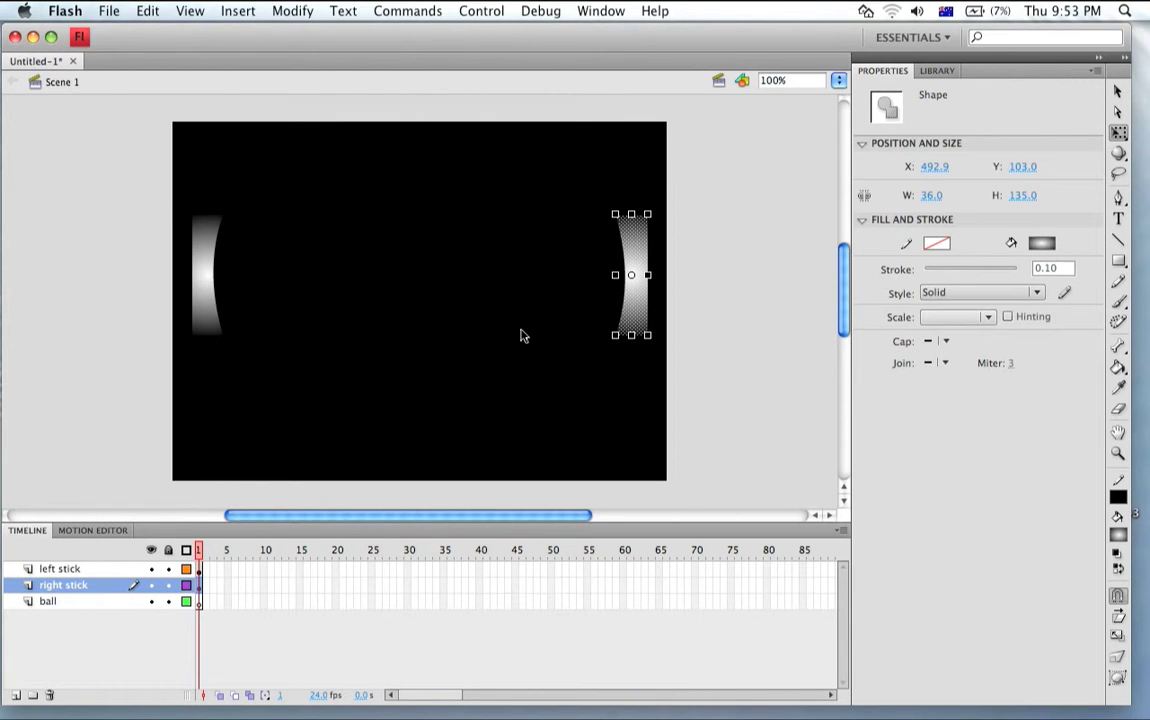
{"action": "left_click", "coordinate": [454, 398]}
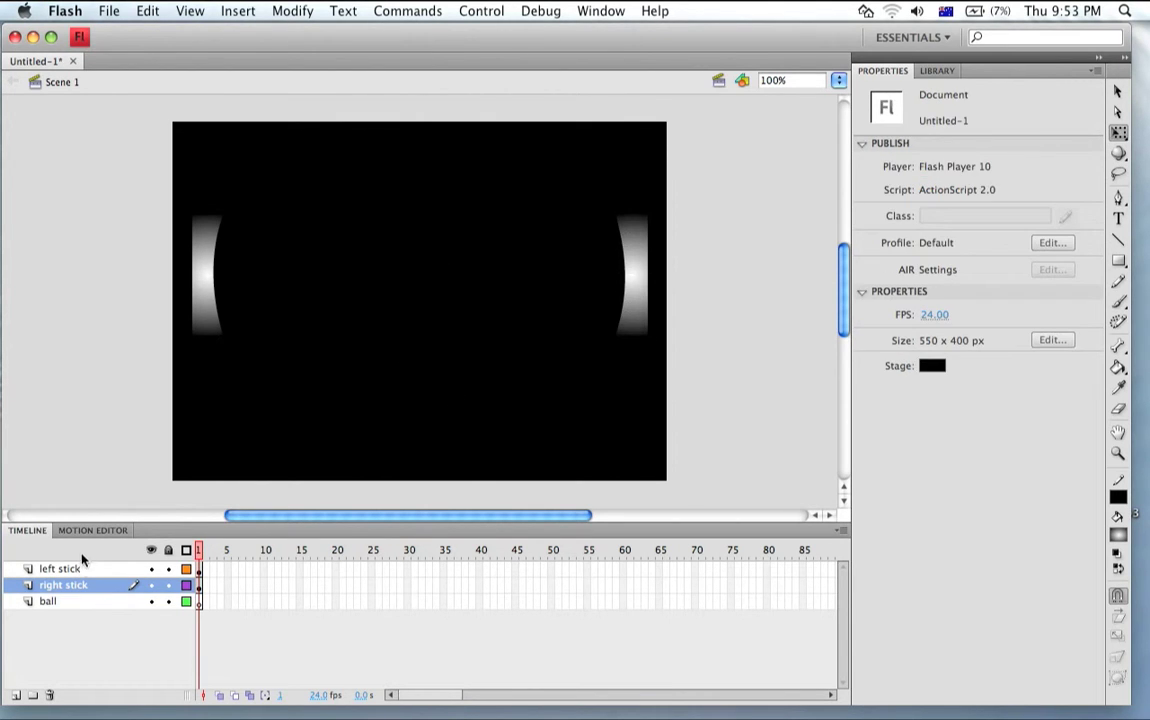
Step: Toggle the left and right stick layers' visibility to confirm each holds its paddle
{"action": "left_click", "coordinate": [108, 567]}
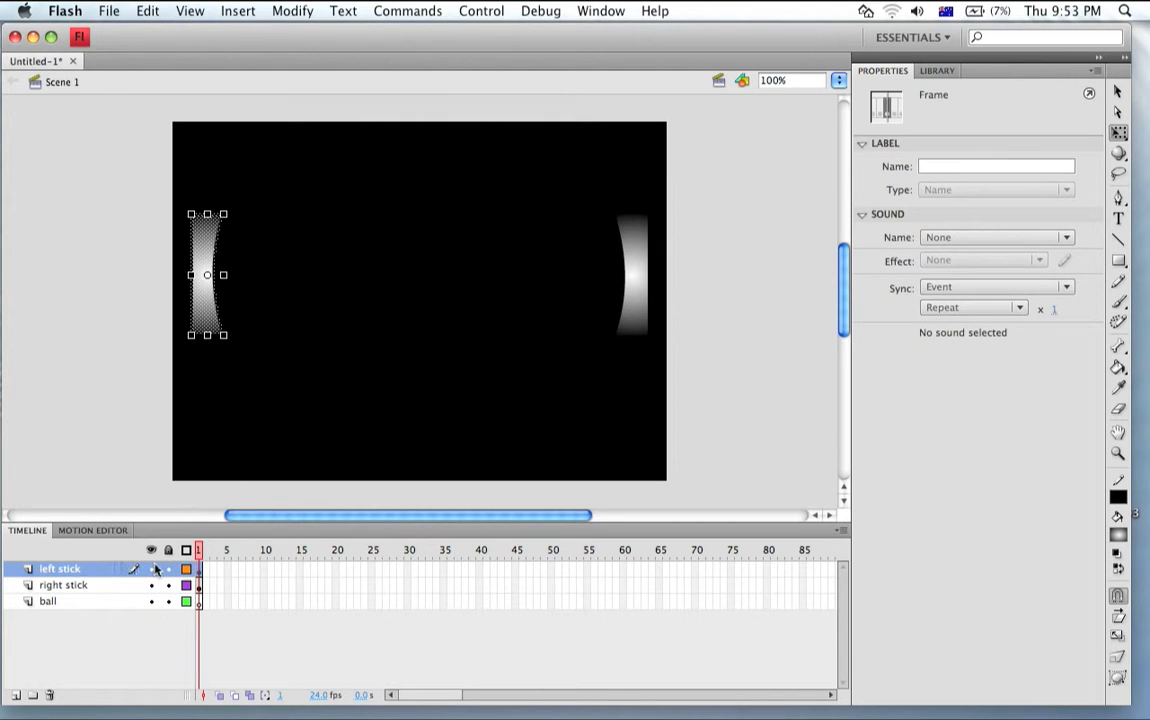
{"action": "left_click", "coordinate": [152, 568]}
{"action": "left_click", "coordinate": [152, 568]}
{"action": "left_click", "coordinate": [143, 588]}
{"action": "left_click", "coordinate": [152, 585]}
{"action": "left_click", "coordinate": [152, 585]}
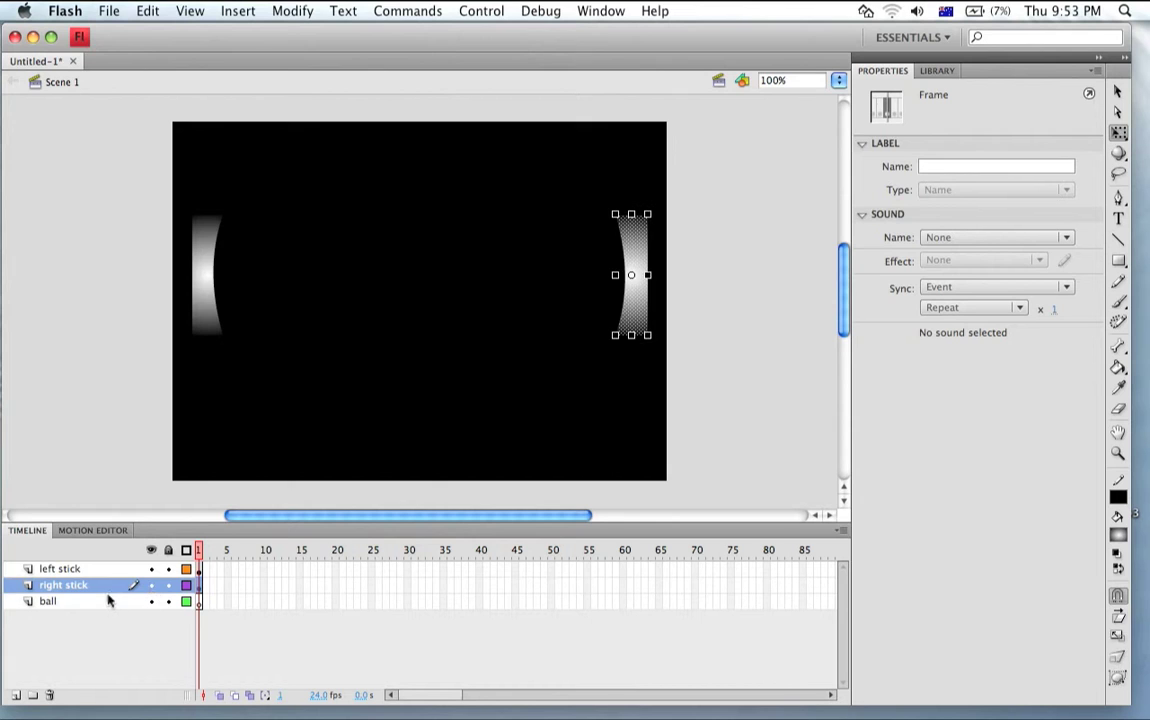
{"action": "left_click", "coordinate": [106, 600]}
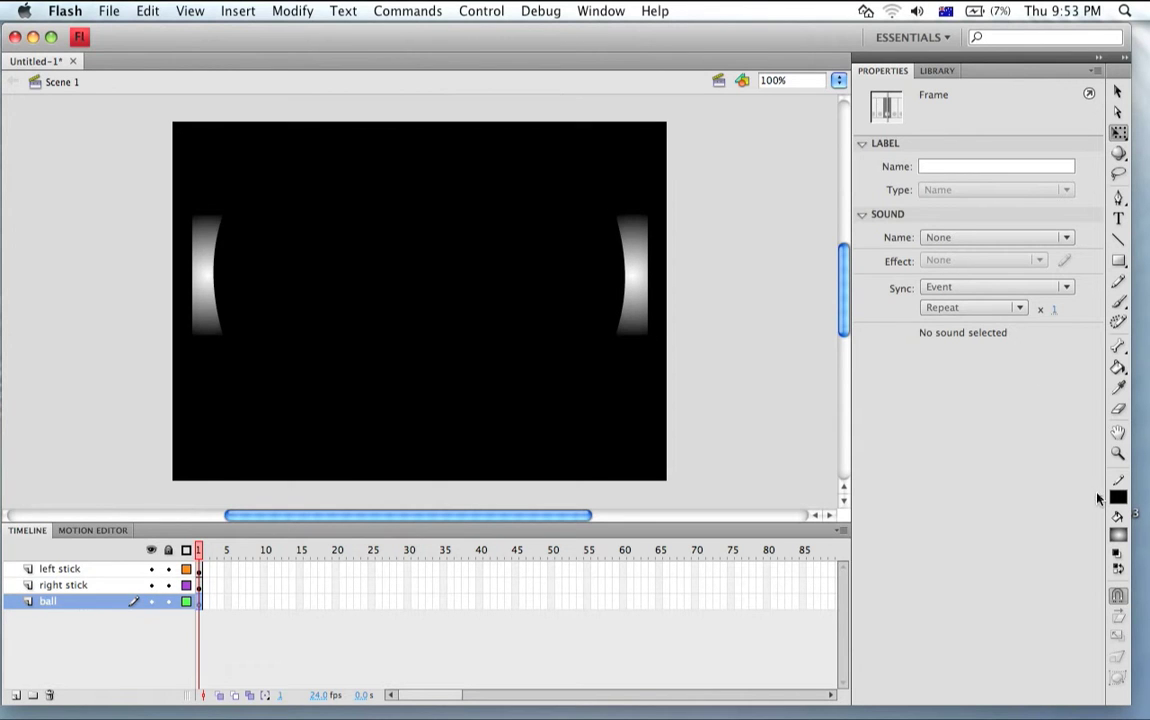
Step: Set the fill colour to red and draw a round ball near the stage centre with the Oval tool
{"action": "left_click", "coordinate": [1117, 518]}
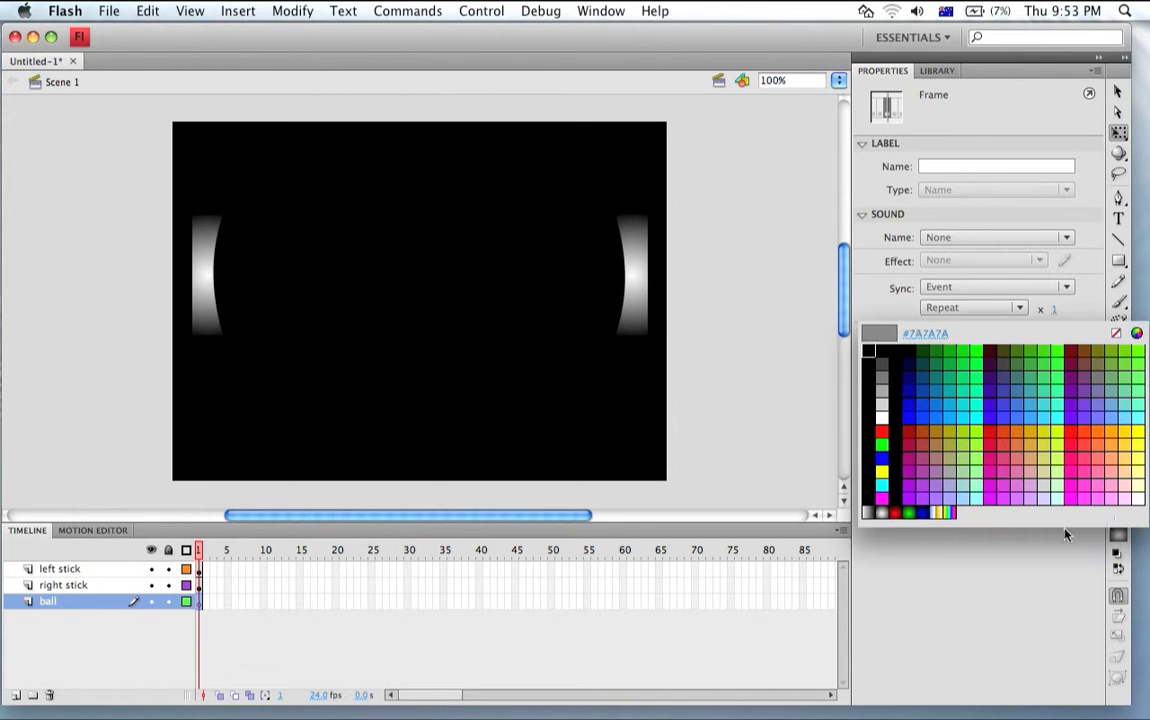
{"action": "left_click", "coordinate": [881, 432]}
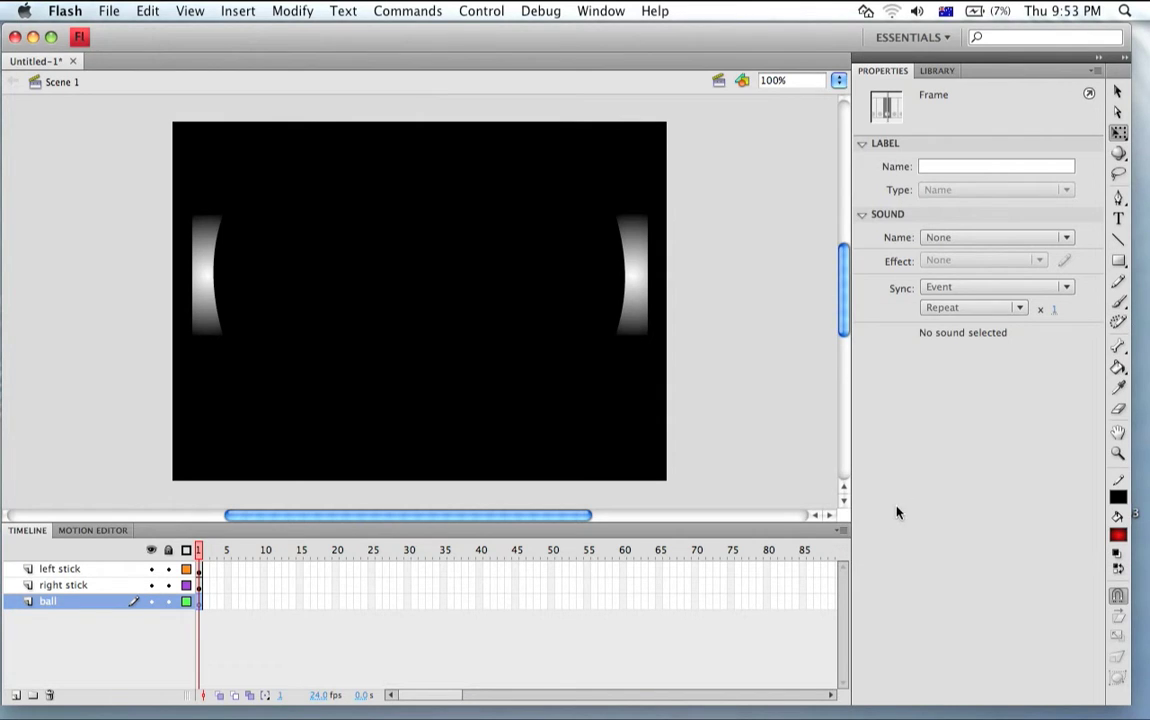
{"action": "left_click", "coordinate": [1119, 261]}
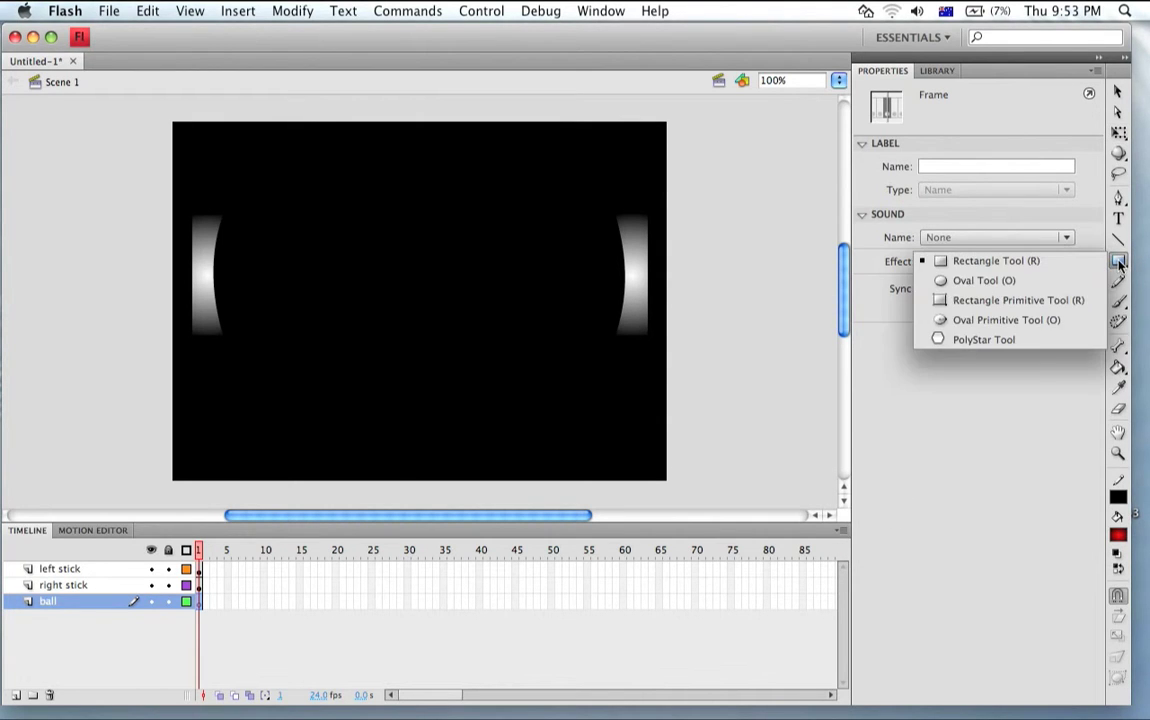
{"action": "left_click", "coordinate": [1051, 284]}
{"action": "left_click_drag", "start_coordinate": [373, 270], "coordinate": [425, 321]}
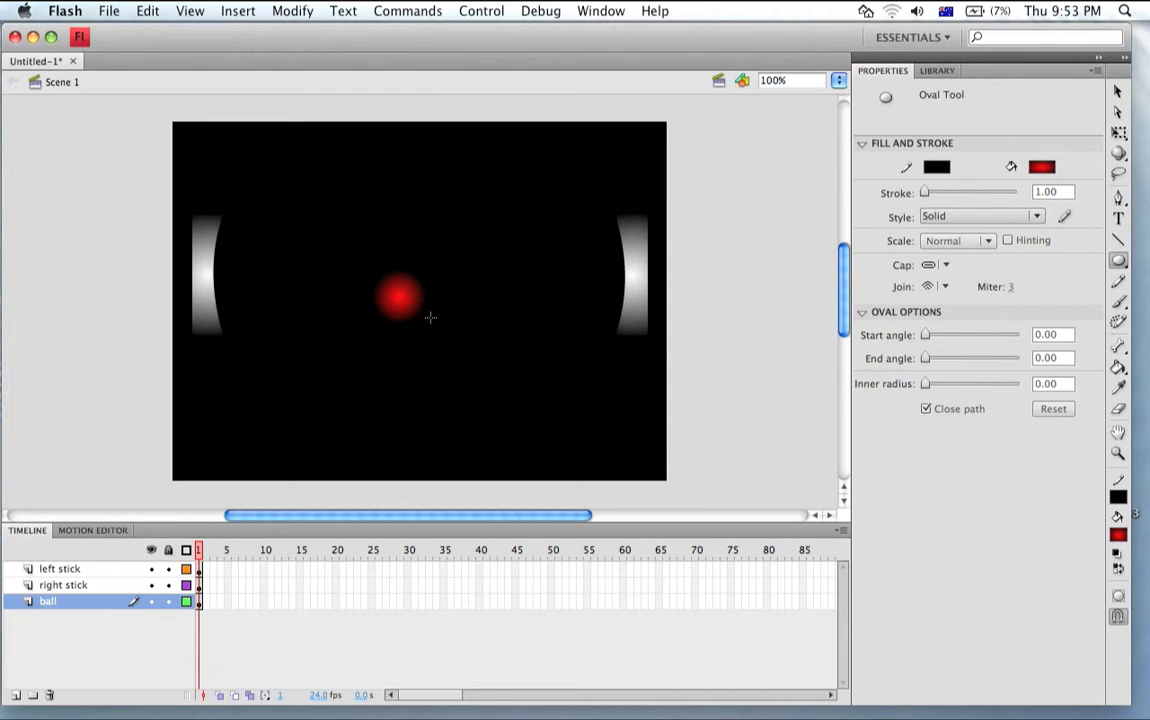
{"action": "left_click", "coordinate": [199, 557]}
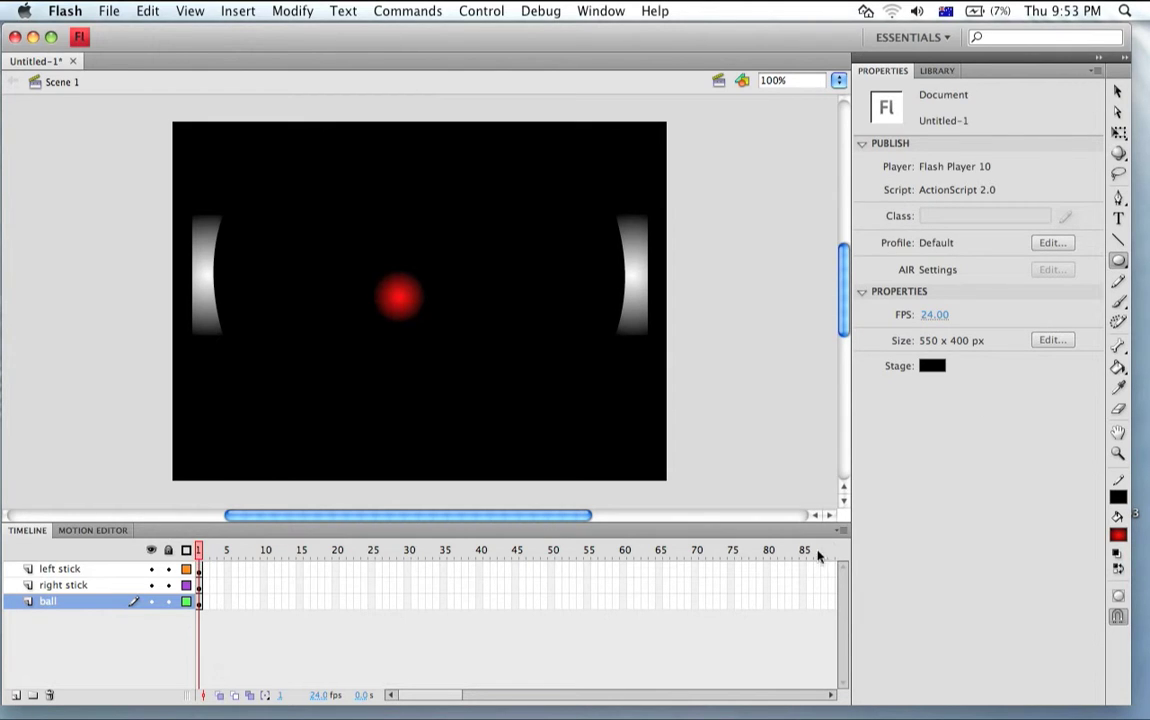
Step: Insert frames up to frame 85 on the ball, right stick and left stick layers, then return the playhead to the start
{"action": "left_click", "coordinate": [801, 569]}
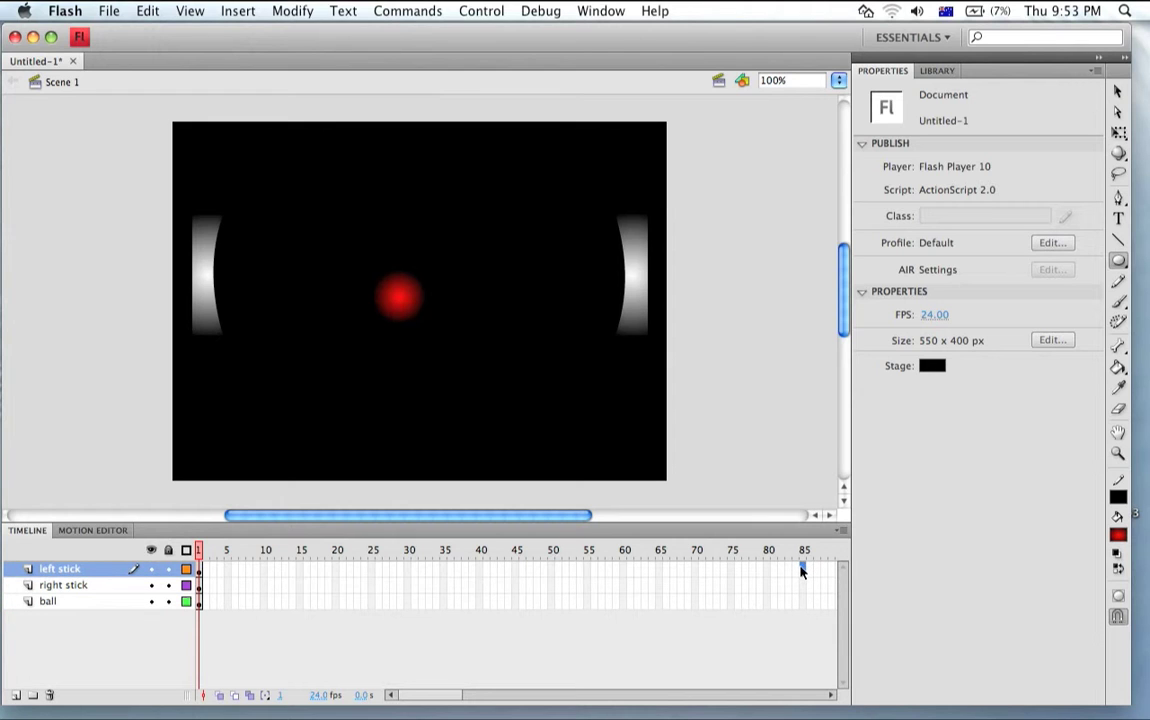
{"action": "left_click_drag", "start_coordinate": [801, 569], "coordinate": [801, 586]}
{"action": "left_click", "coordinate": [806, 600]}
{"action": "key", "text": "F5"}
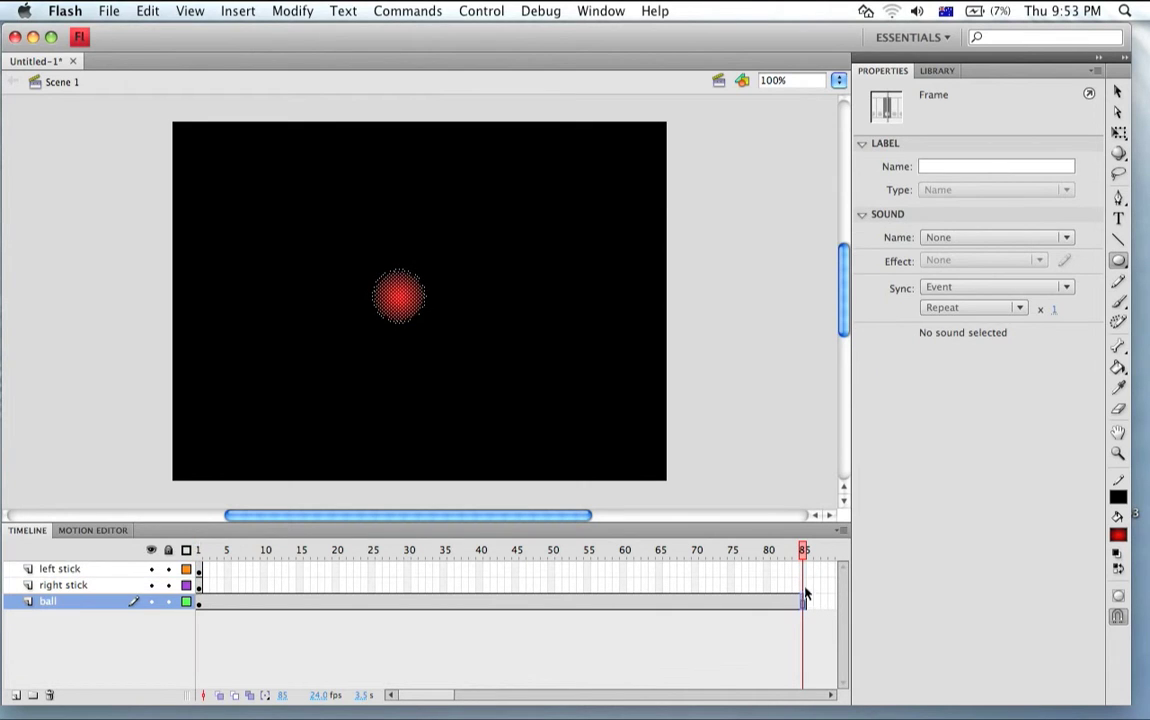
{"action": "left_click", "coordinate": [806, 587]}
{"action": "right_click", "coordinate": [806, 591]}
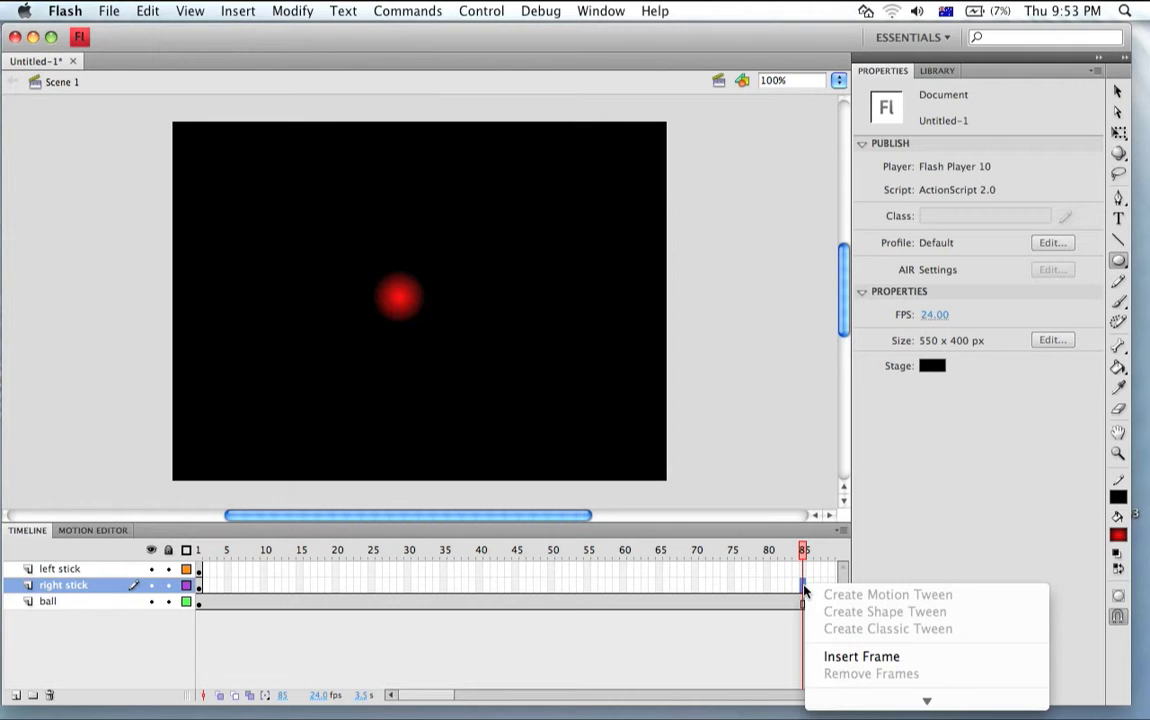
{"action": "left_click", "coordinate": [825, 653]}
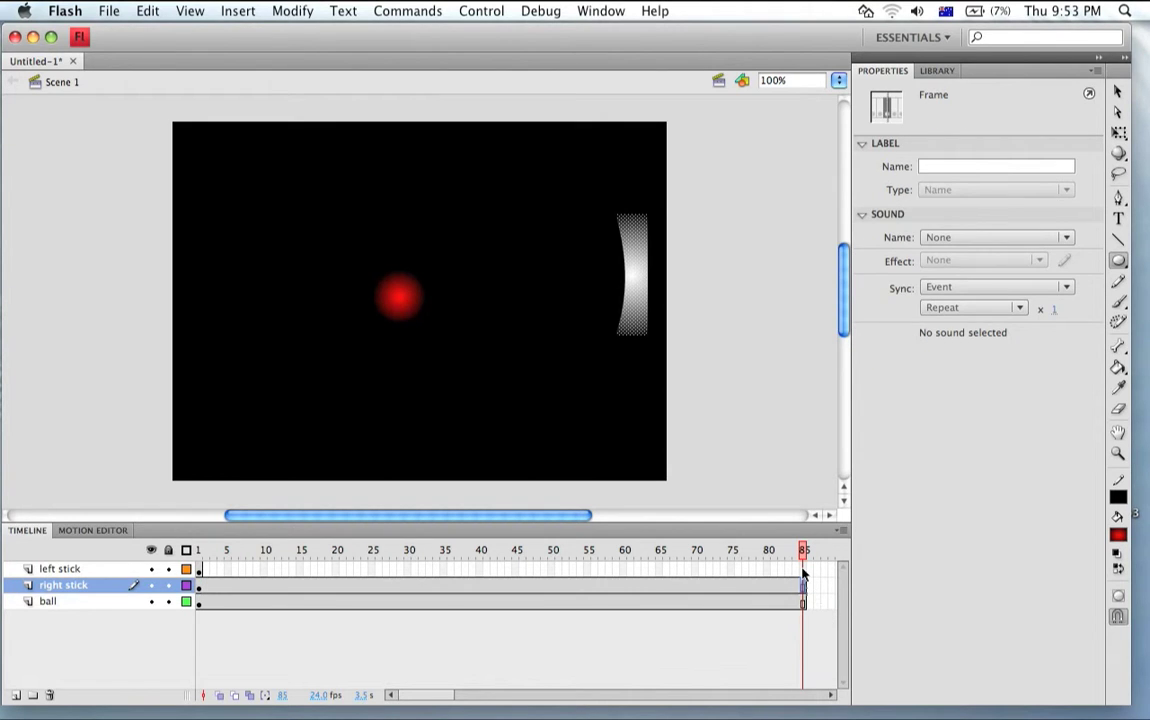
{"action": "left_click", "coordinate": [803, 569]}
{"action": "right_click", "coordinate": [803, 572]}
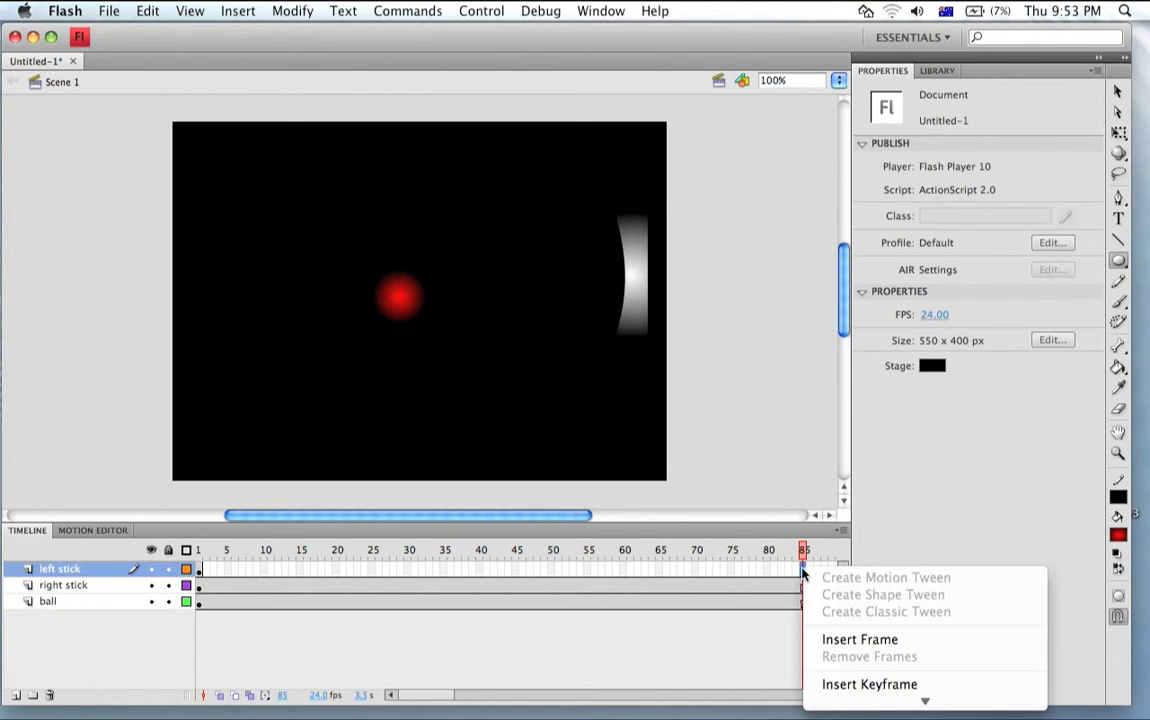
{"action": "left_click", "coordinate": [817, 636]}
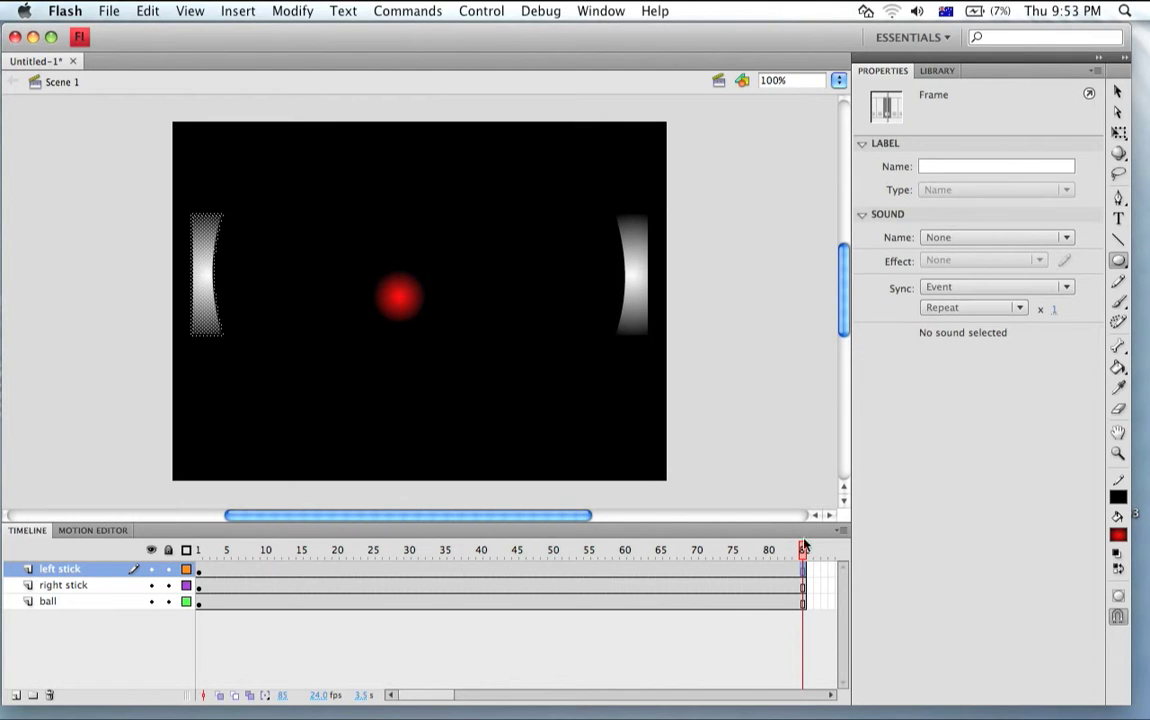
{"action": "left_click_drag", "start_coordinate": [802, 549], "coordinate": [175, 555]}
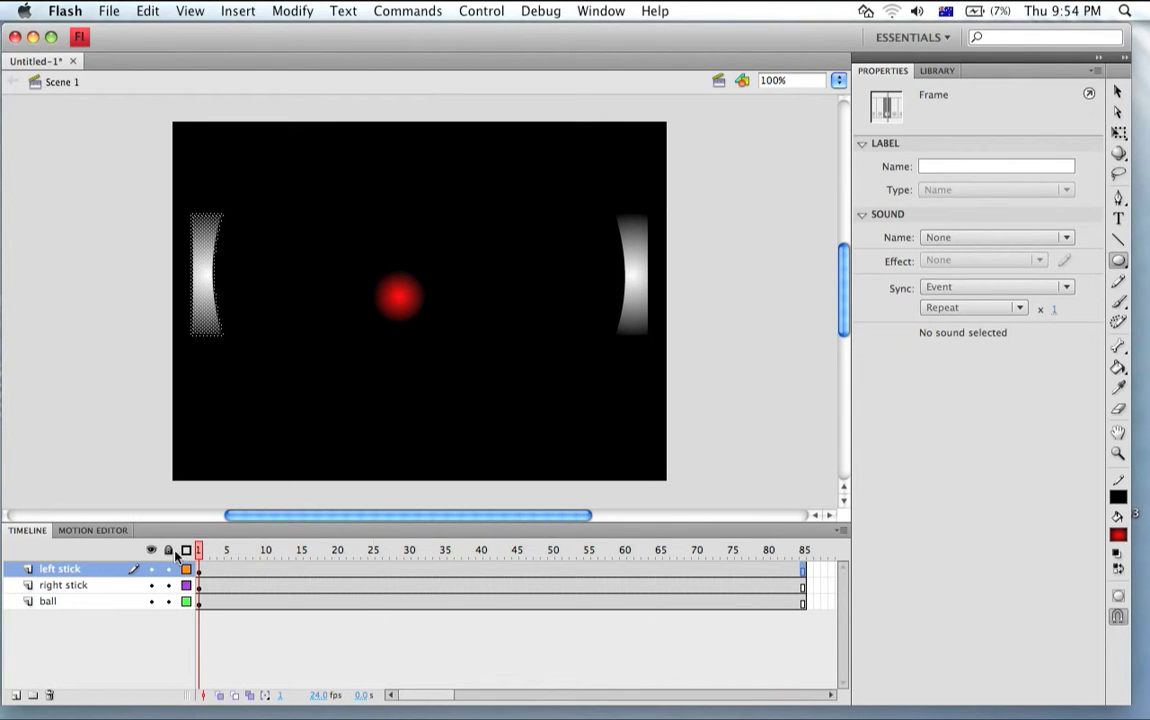
Step: Add a motion tween to the ball, converting it to Symbol 1
{"action": "left_click", "coordinate": [62, 601]}
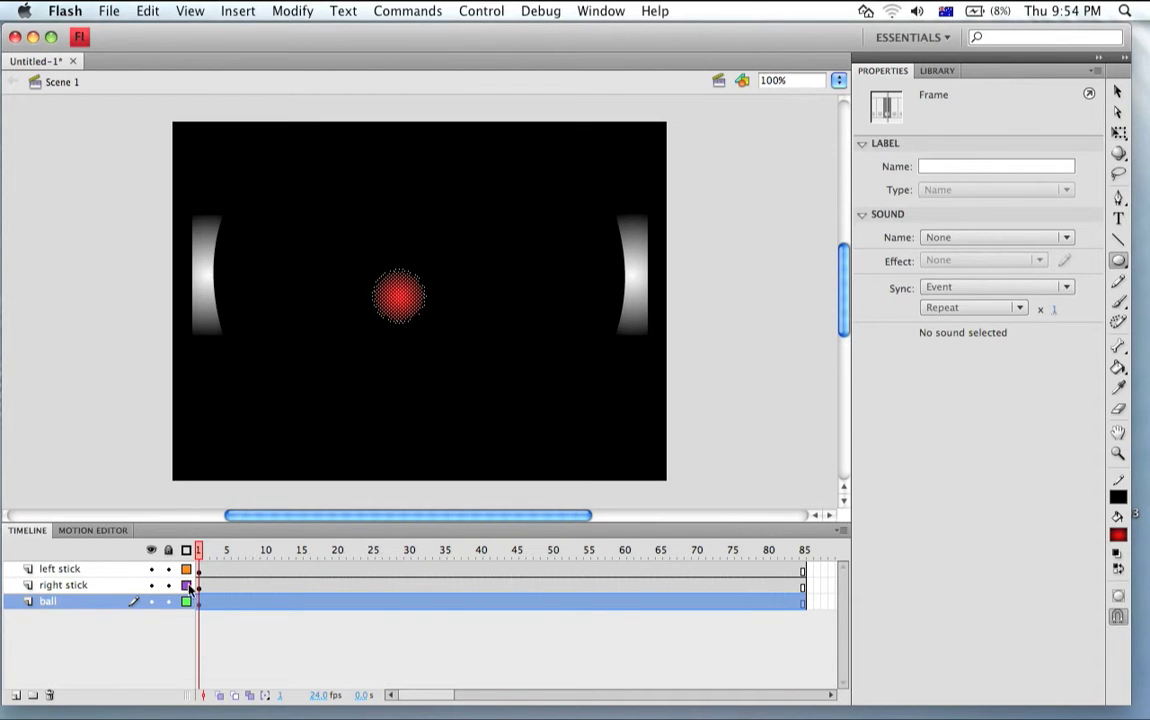
{"action": "left_click", "coordinate": [221, 8]}
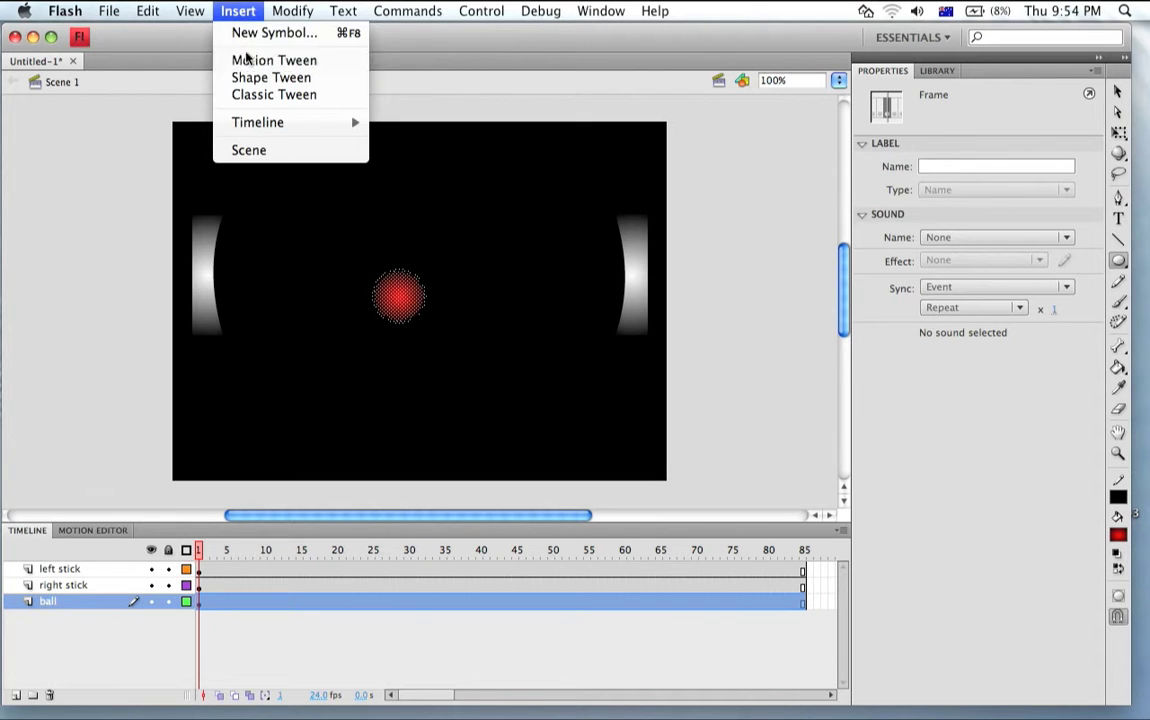
{"action": "left_click", "coordinate": [247, 59]}
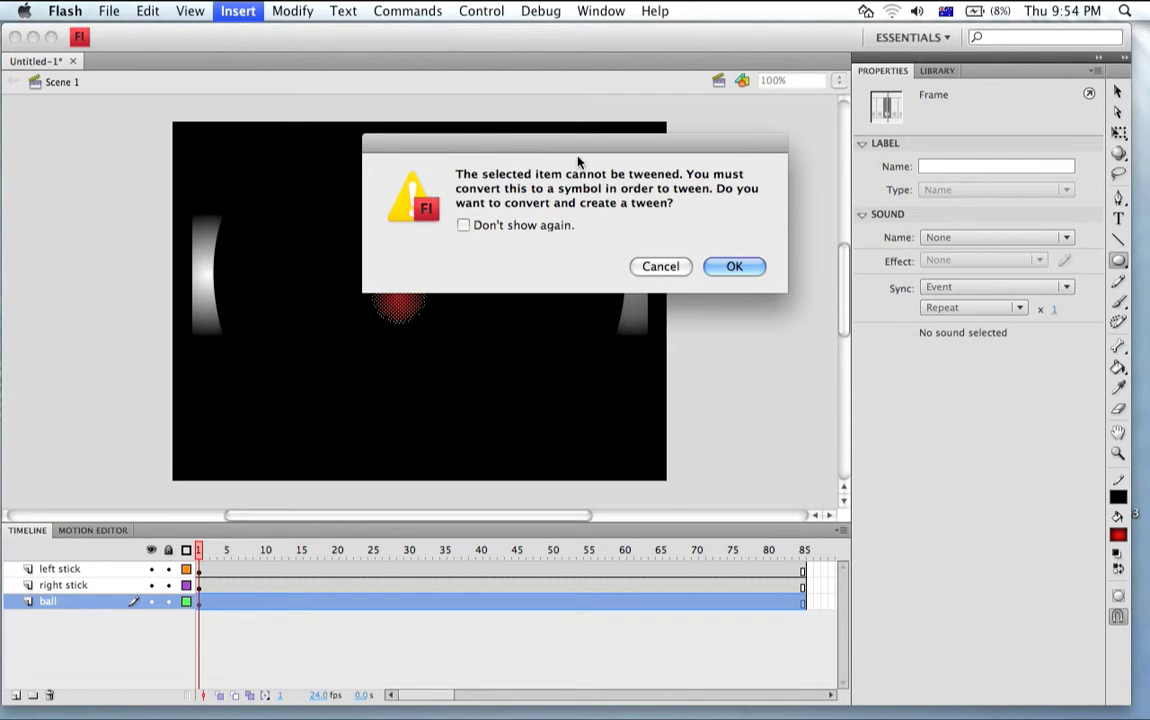
{"action": "left_click", "coordinate": [722, 270]}
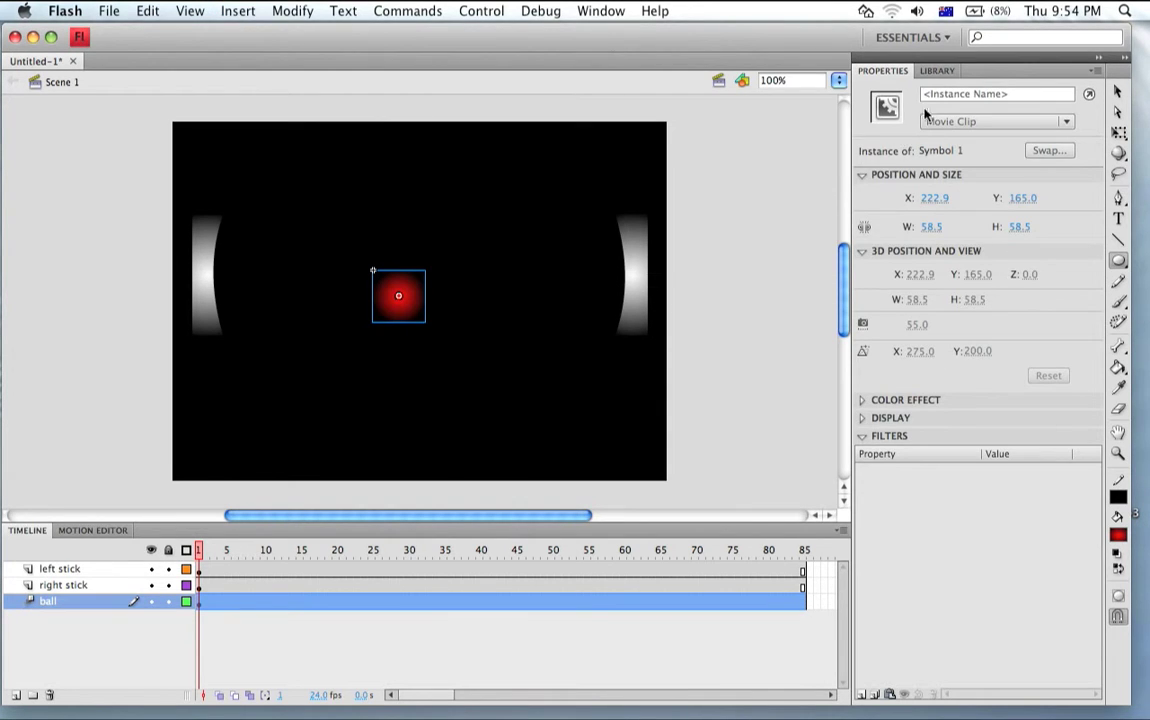
{"action": "left_click", "coordinate": [938, 72]}
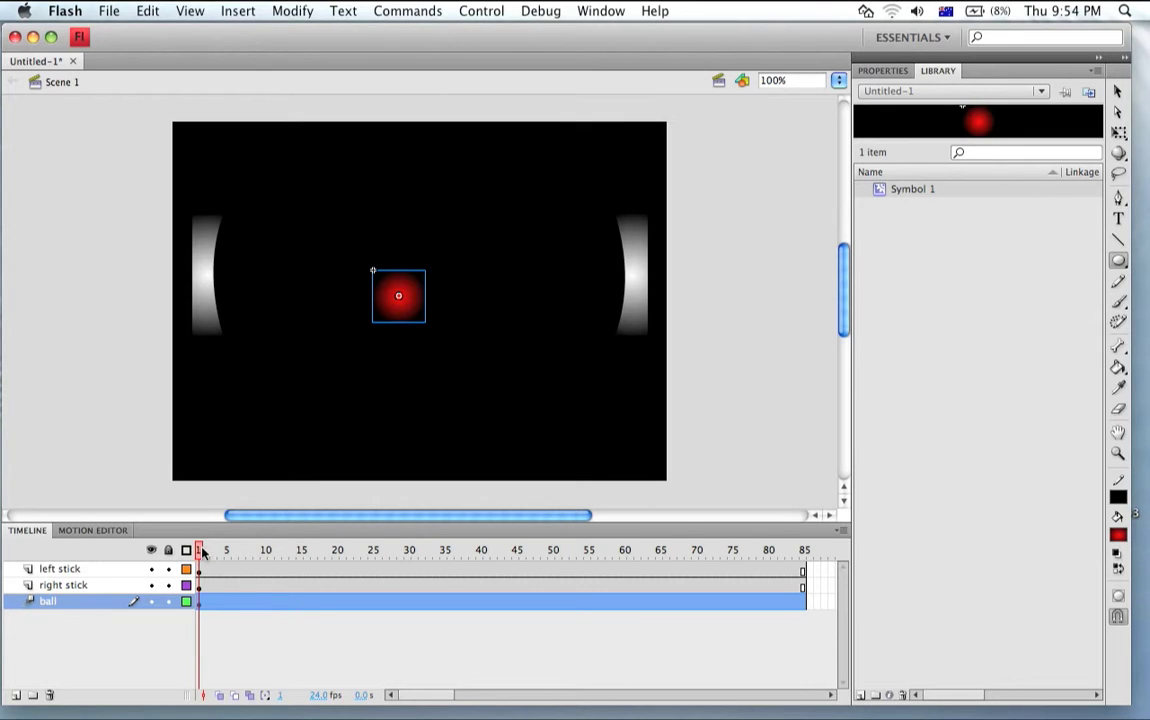
Step: At frame 15, drag the ball down-left toward the left stick
{"action": "left_click_drag", "start_coordinate": [201, 553], "coordinate": [300, 553]}
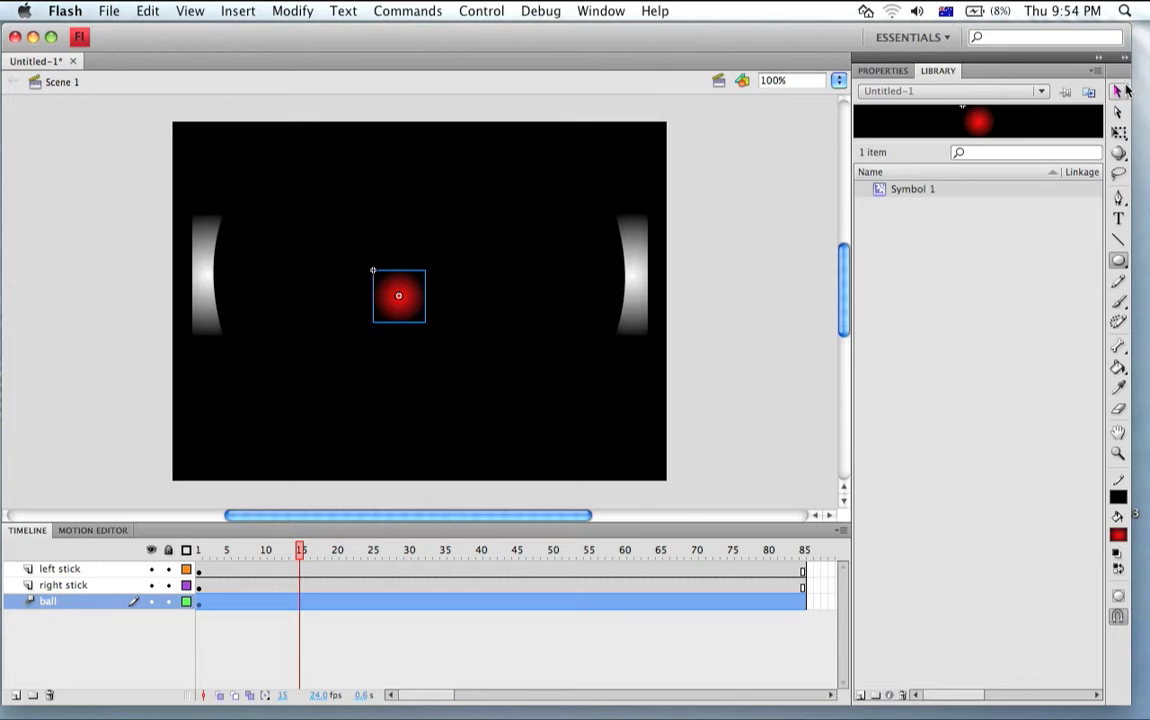
{"action": "left_click", "coordinate": [1121, 90]}
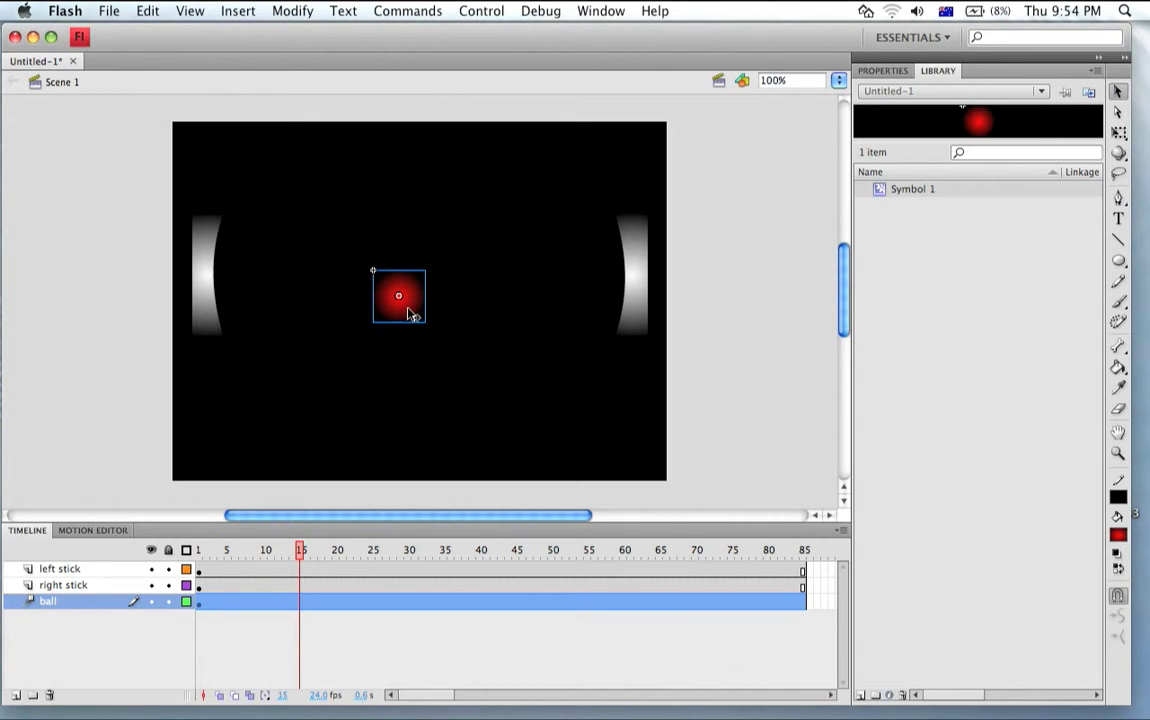
{"action": "left_click_drag", "start_coordinate": [408, 314], "coordinate": [259, 426]}
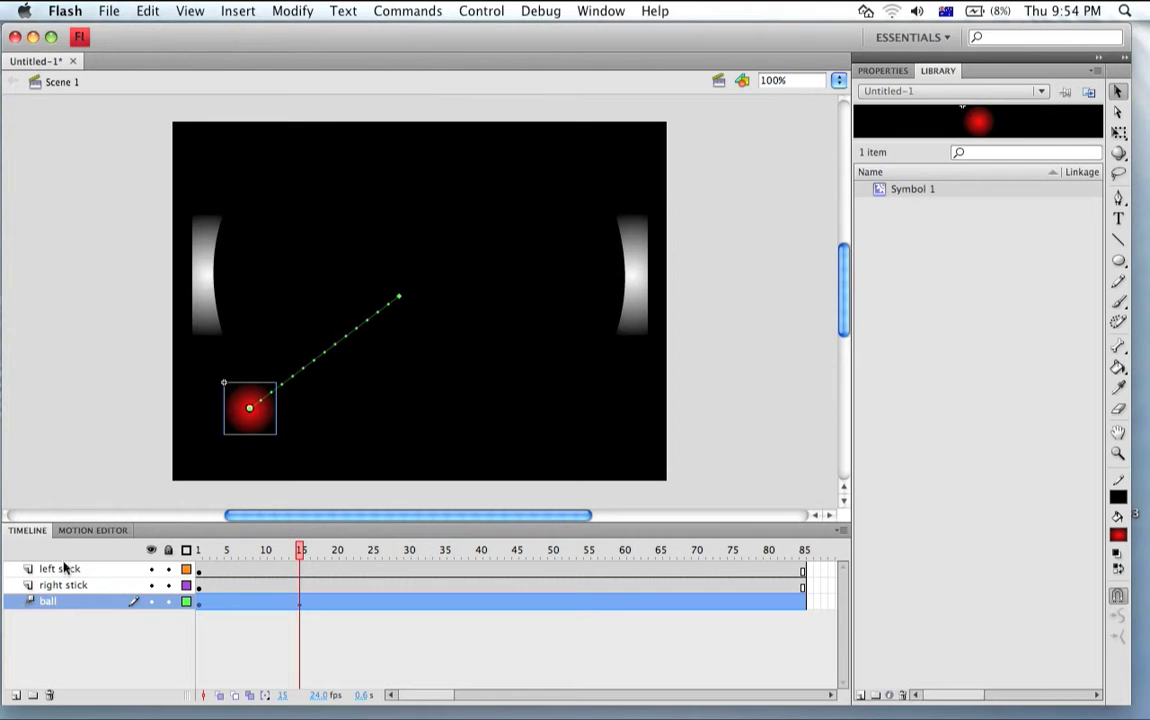
{"action": "left_click", "coordinate": [65, 569]}
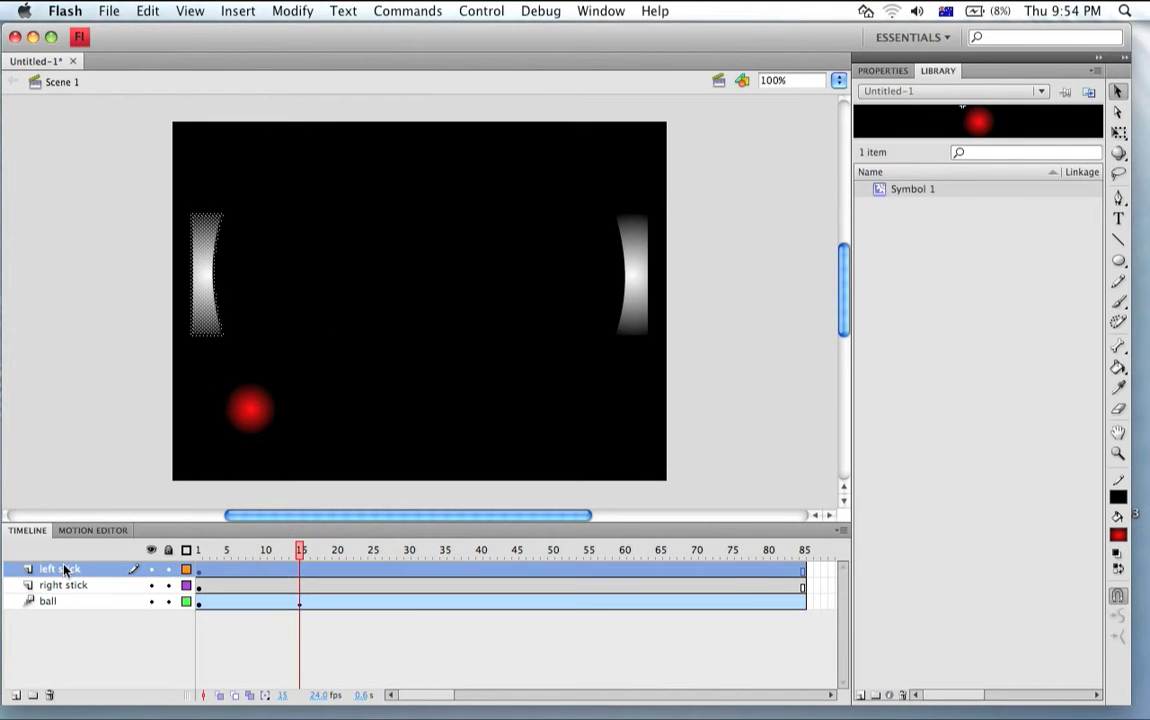
Step: Motion-tween the left stick as Symbol 2, drag it down at frame 15, and nudge the ball left against it
{"action": "left_click", "coordinate": [246, 12]}
{"action": "left_click", "coordinate": [258, 60]}
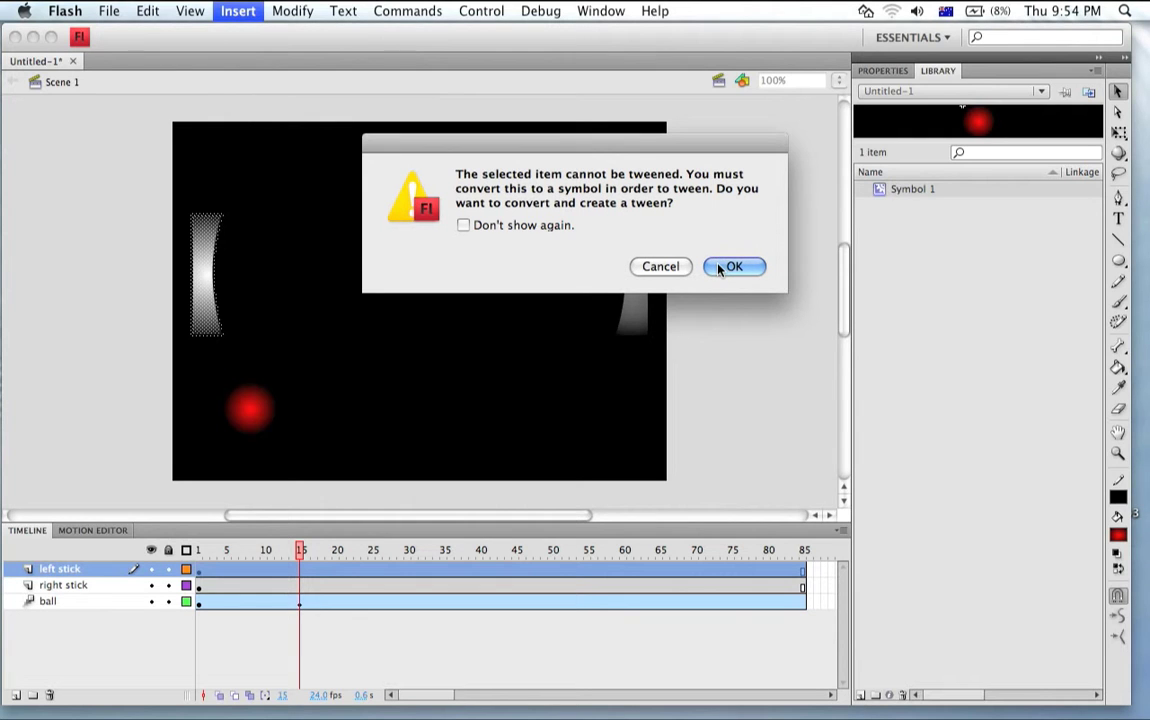
{"action": "left_click", "coordinate": [733, 266]}
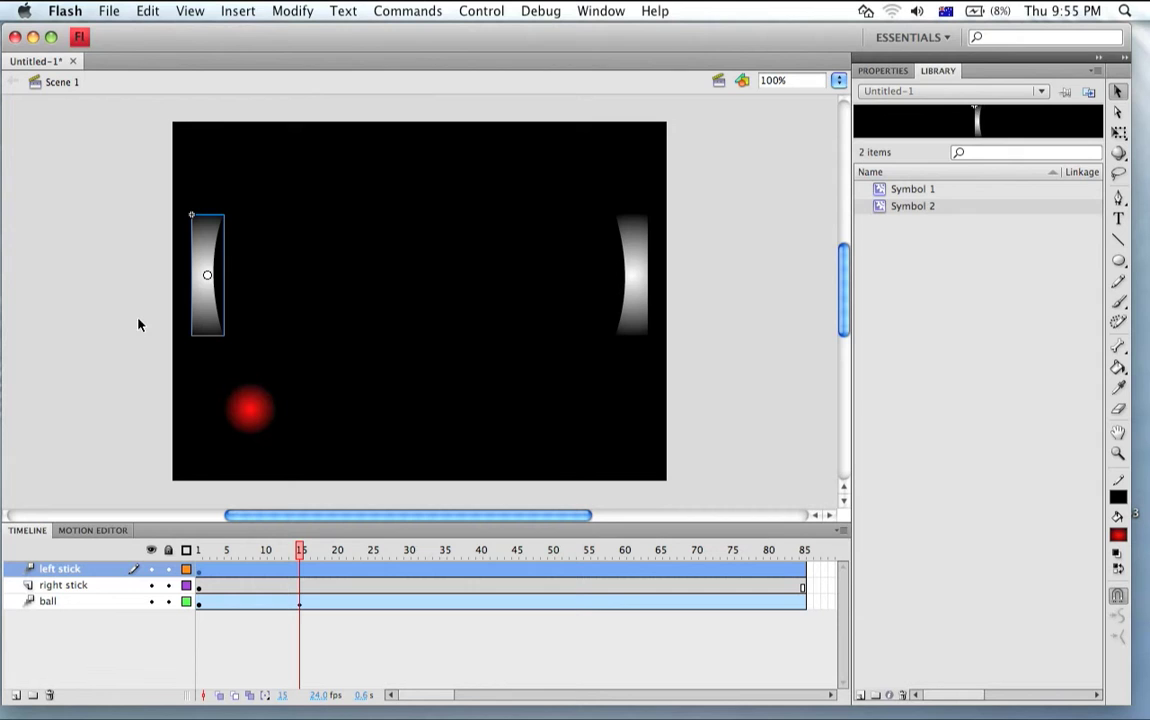
{"action": "left_click_drag", "start_coordinate": [205, 316], "coordinate": [205, 432]}
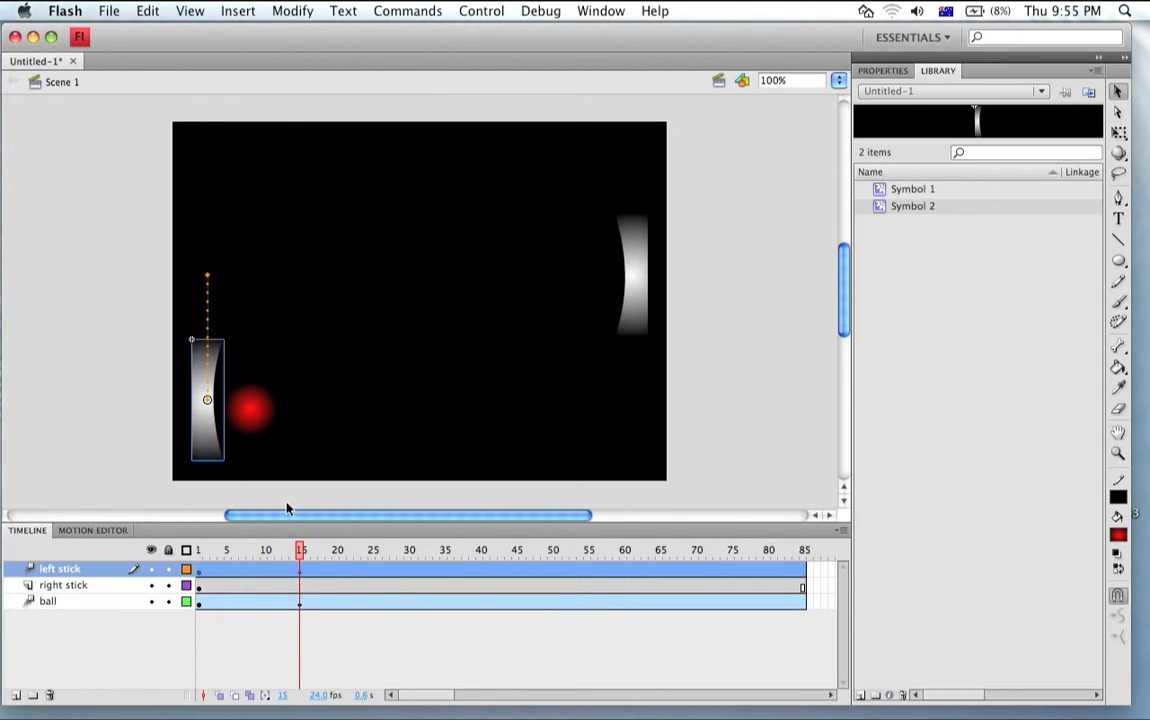
{"action": "left_click", "coordinate": [262, 413]}
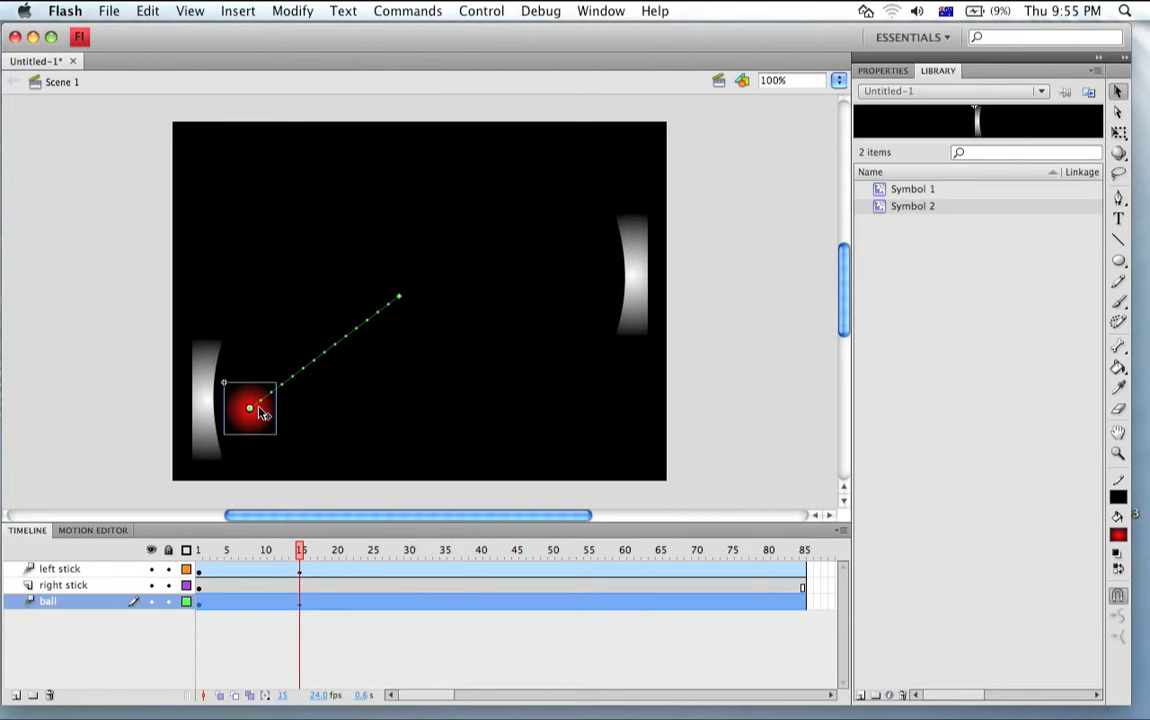
{"action": "key", "text": "Left"}
{"action": "key", "text": "Left"}
{"action": "key", "text": "Left"}
{"action": "key", "text": "Left"}
{"action": "key", "text": "Left"}
{"action": "key", "text": "Left"}
{"action": "key", "text": "Left"}
{"action": "key", "text": "Left"}
{"action": "key", "text": "Left"}
{"action": "key", "text": "Left"}
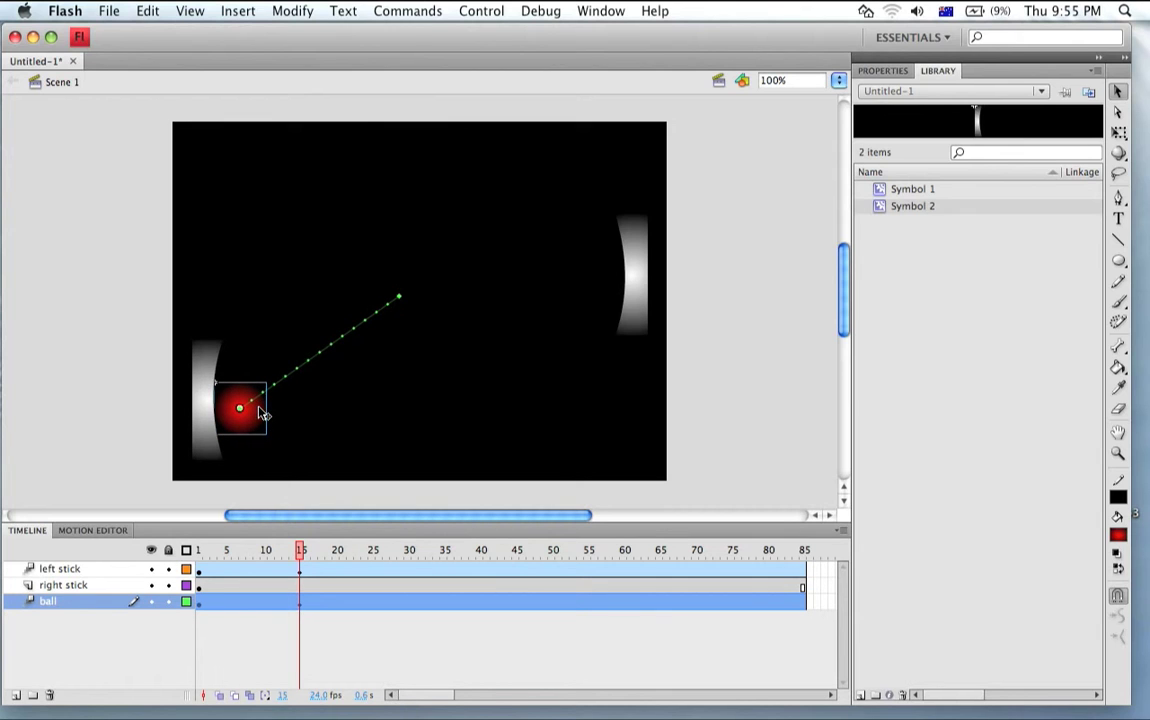
Step: Scrub through the tween, then at frame 30 drag the ball across beside the right paddle
{"action": "left_click", "coordinate": [234, 552]}
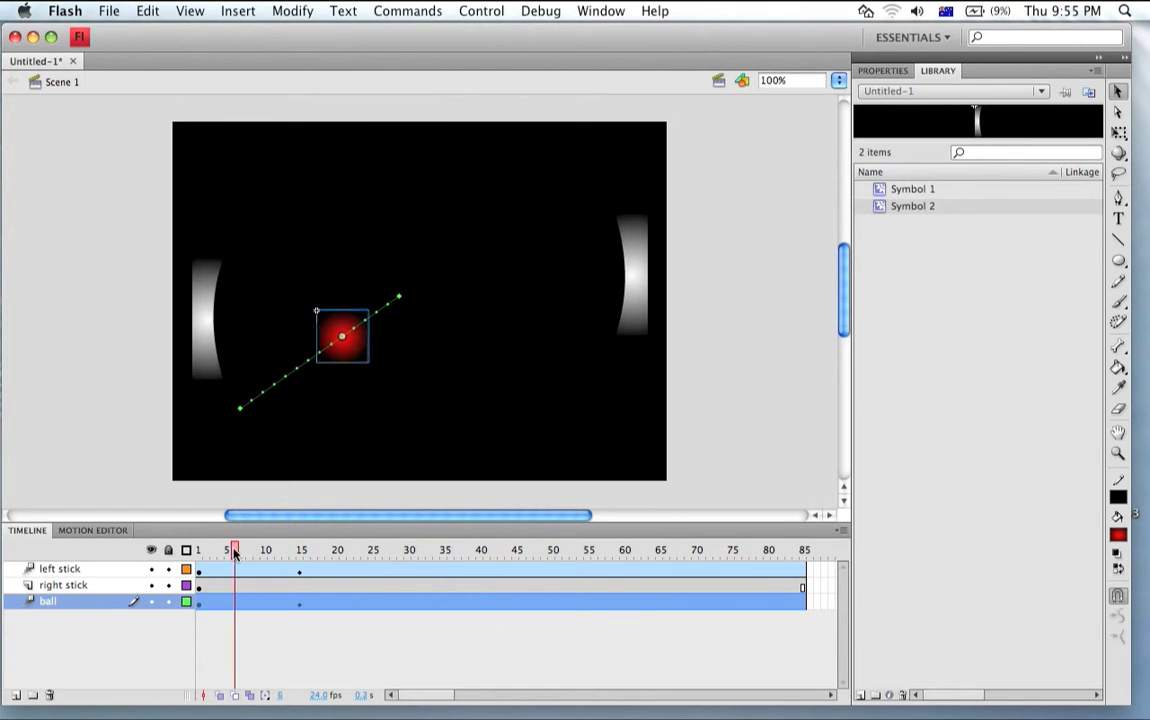
{"action": "left_click_drag", "start_coordinate": [234, 552], "coordinate": [408, 551]}
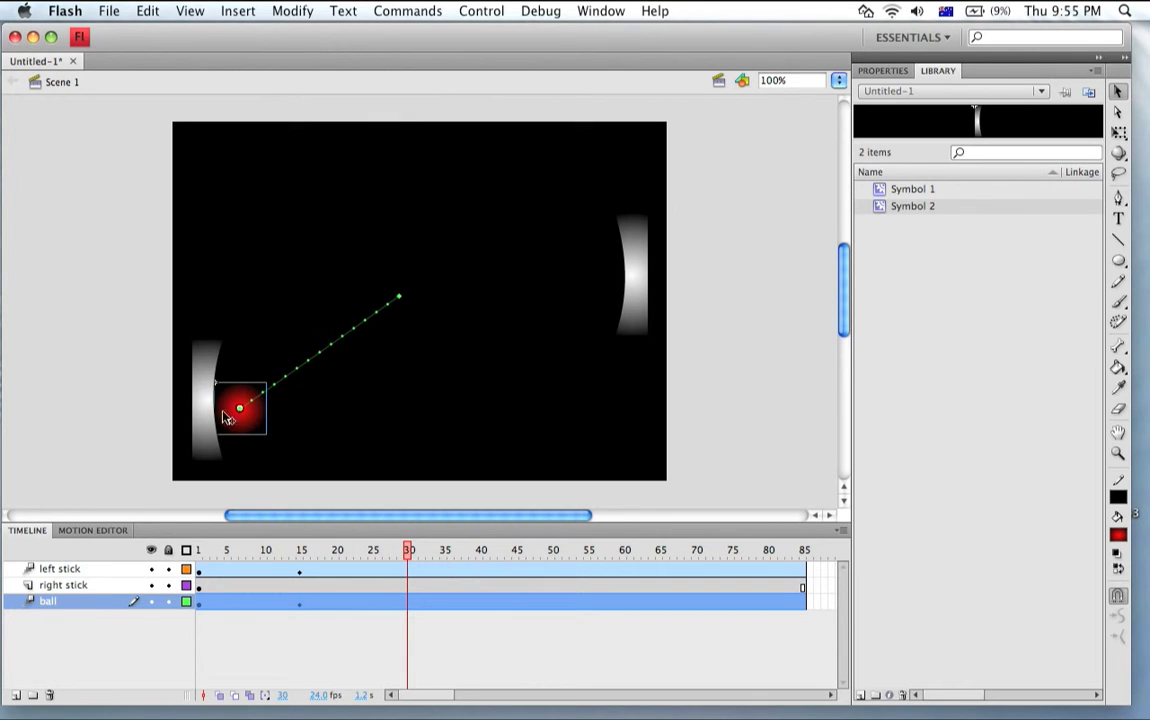
{"action": "left_click_drag", "start_coordinate": [250, 420], "coordinate": [612, 397]}
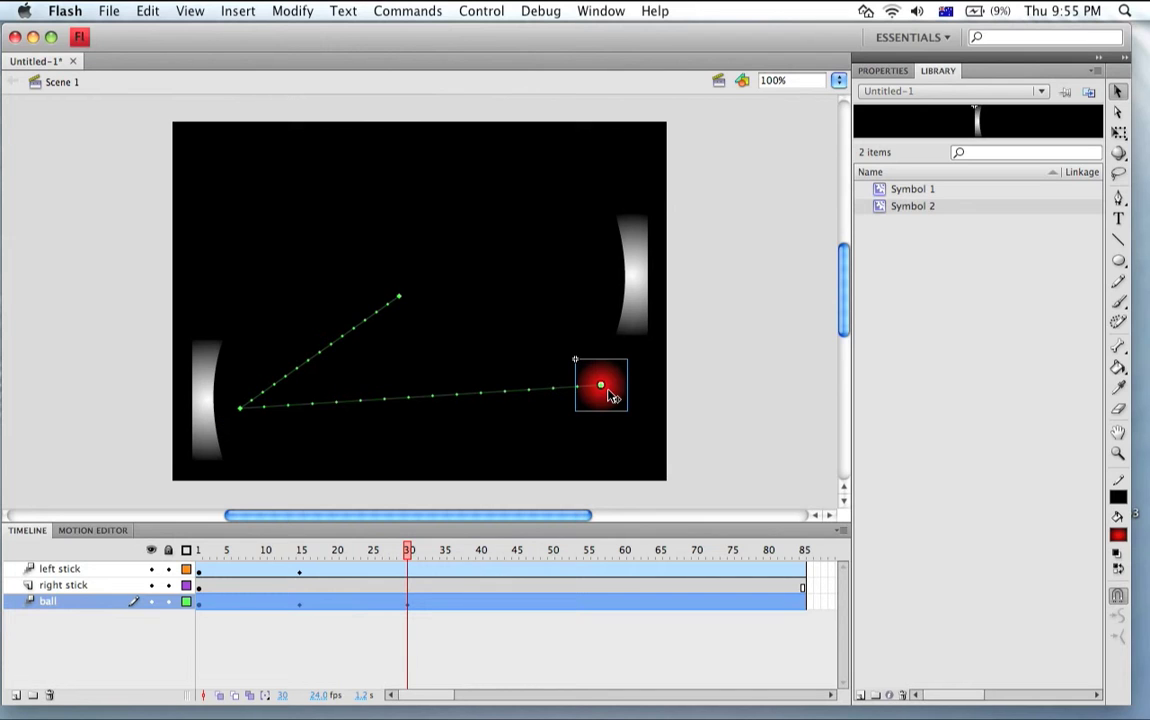
{"action": "left_click", "coordinate": [634, 318]}
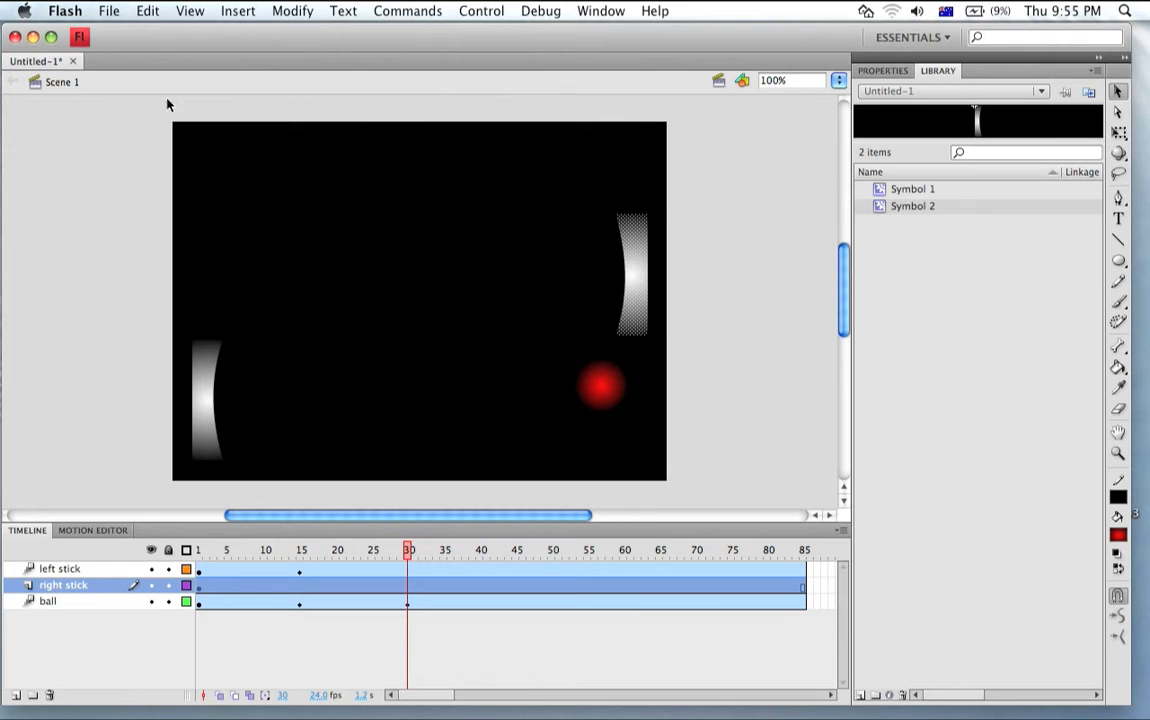
Step: Motion-tween the right paddle as Symbol 3, drag it down beside the ball, and nudge it right
{"action": "left_click", "coordinate": [238, 10]}
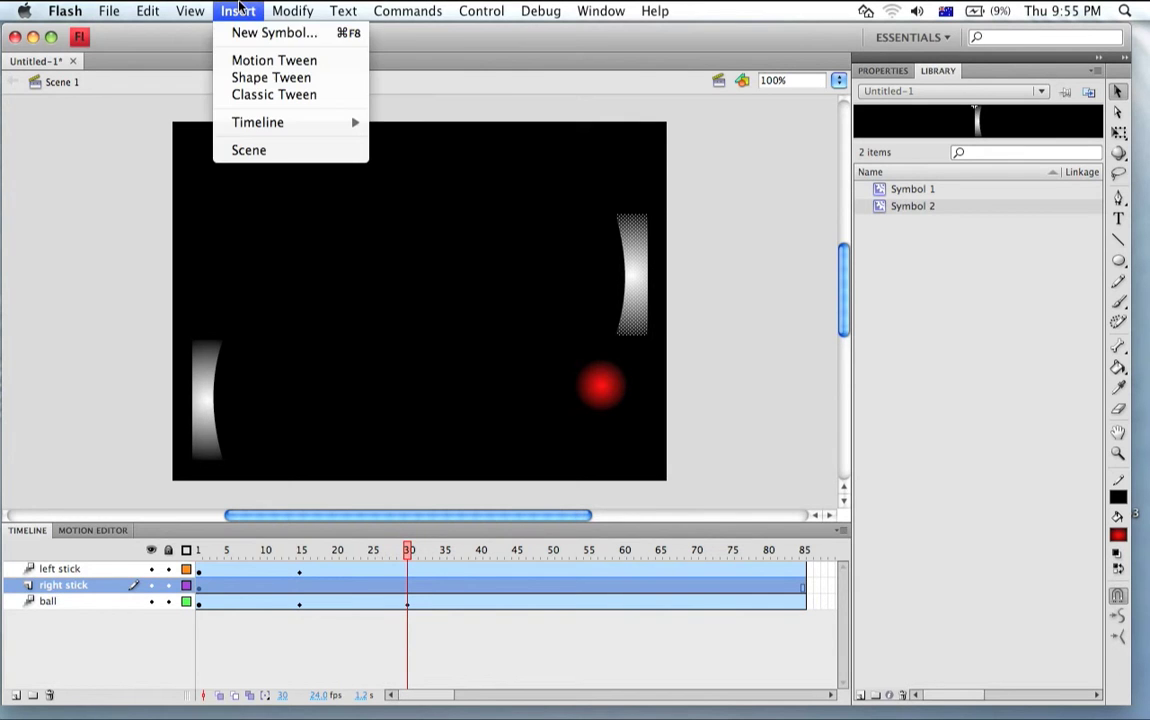
{"action": "left_click", "coordinate": [245, 60]}
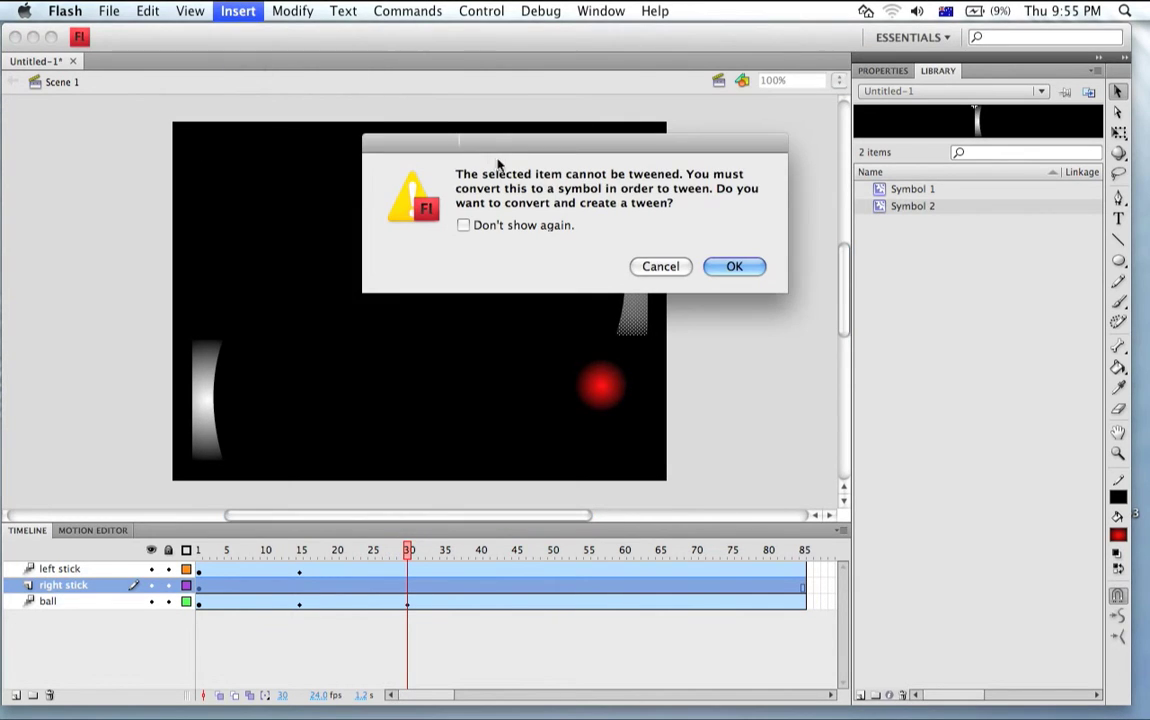
{"action": "left_click", "coordinate": [712, 266]}
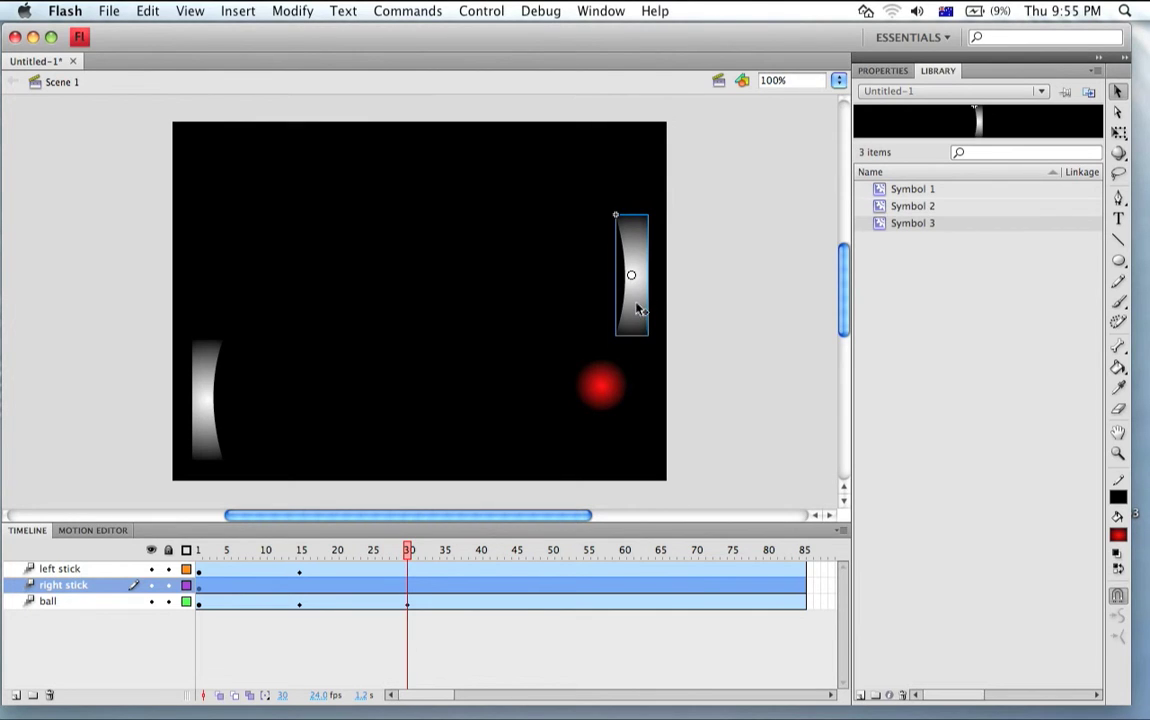
{"action": "left_click_drag", "start_coordinate": [637, 309], "coordinate": [641, 421]}
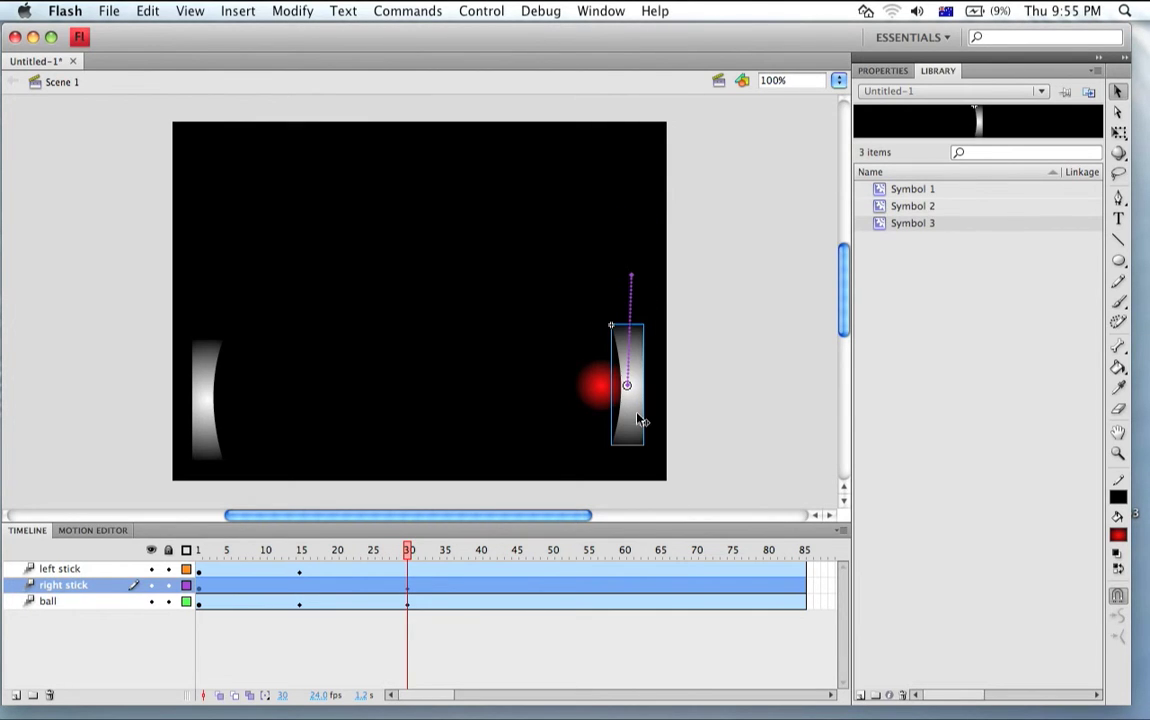
{"action": "key", "text": "Right"}
{"action": "key", "text": "Right"}
{"action": "key", "text": "Right"}
{"action": "key", "text": "Right"}
{"action": "key", "text": "Right"}
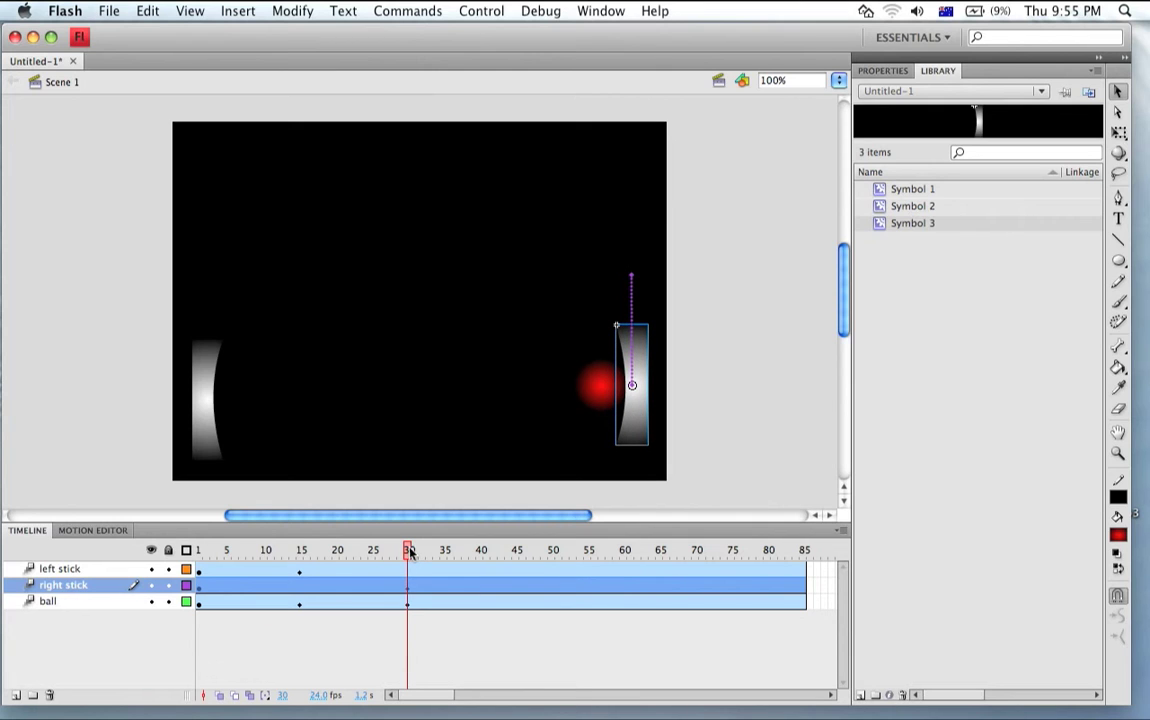
{"action": "left_click_drag", "start_coordinate": [409, 552], "coordinate": [516, 588]}
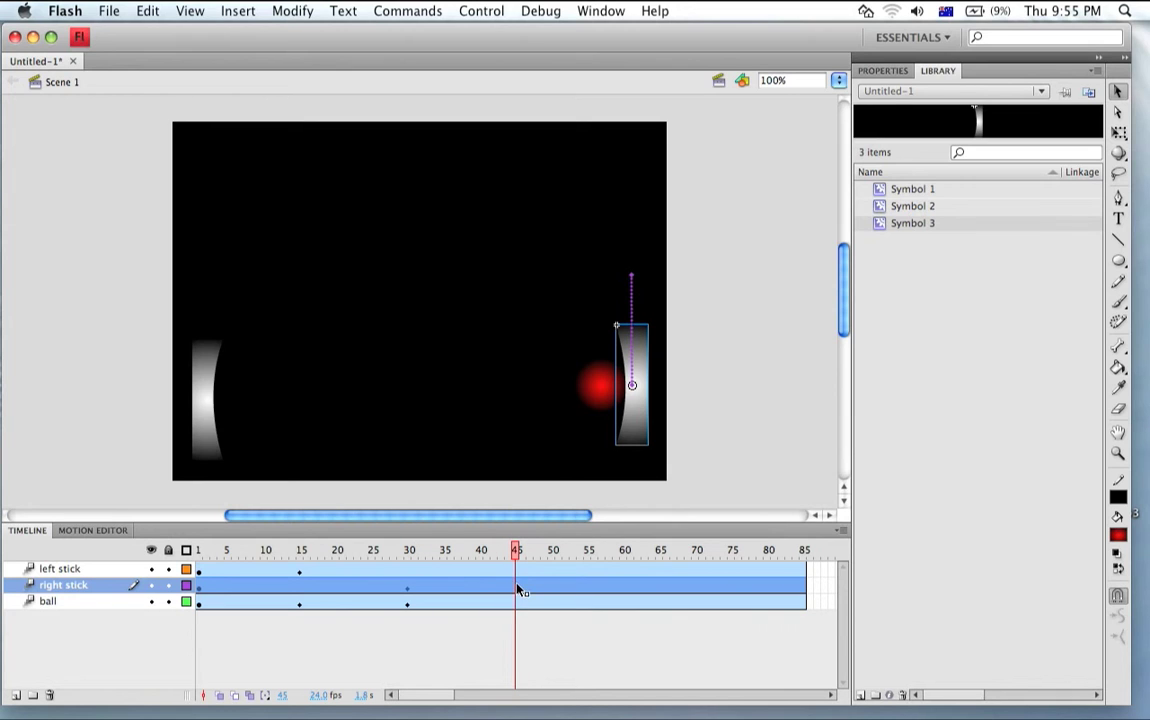
Step: At frame 45, drag the ball from the right paddle up to the stage's upper-left
{"action": "left_click", "coordinate": [600, 400]}
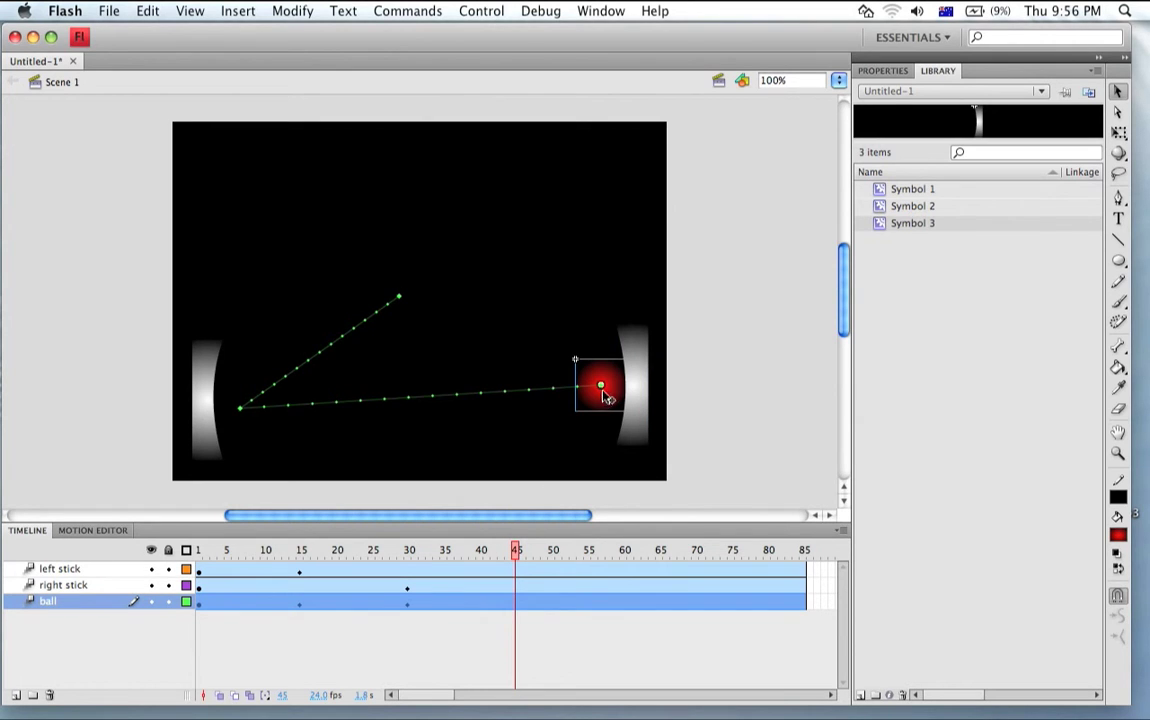
{"action": "left_click_drag", "start_coordinate": [617, 388], "coordinate": [273, 203]}
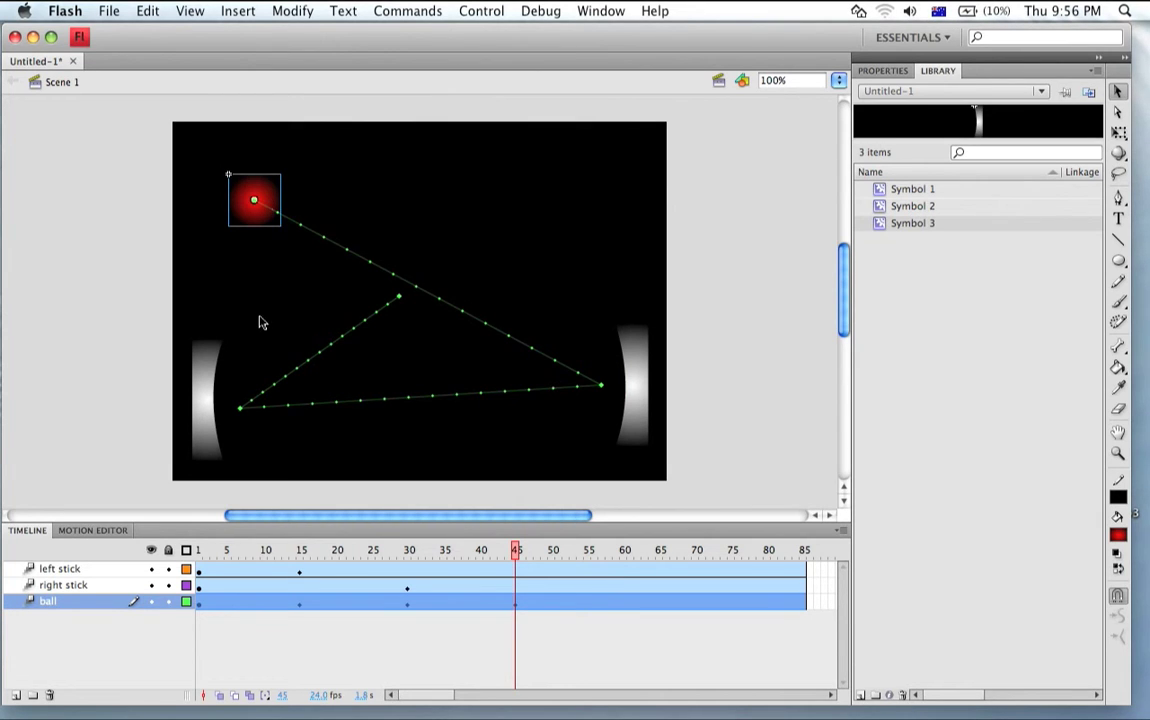
{"action": "left_click", "coordinate": [206, 401]}
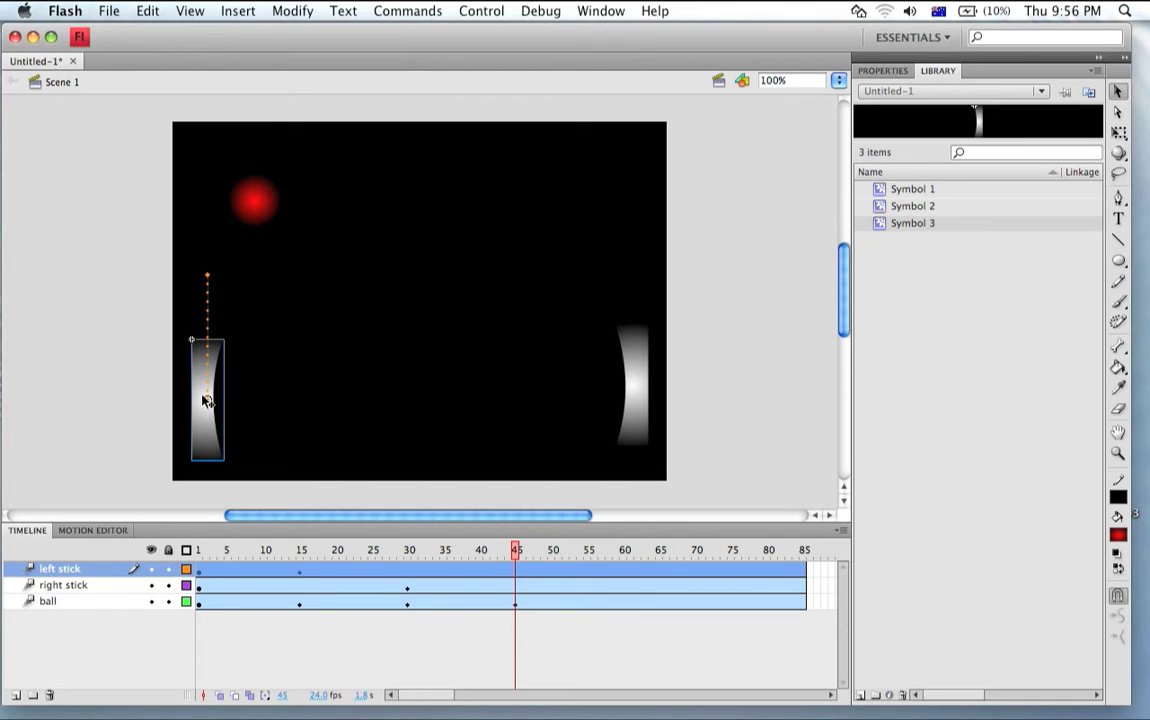
Step: Raise the left paddle to the top, nudge the ball left against it, and move the right paddle back up
{"action": "left_click_drag", "start_coordinate": [203, 385], "coordinate": [204, 179]}
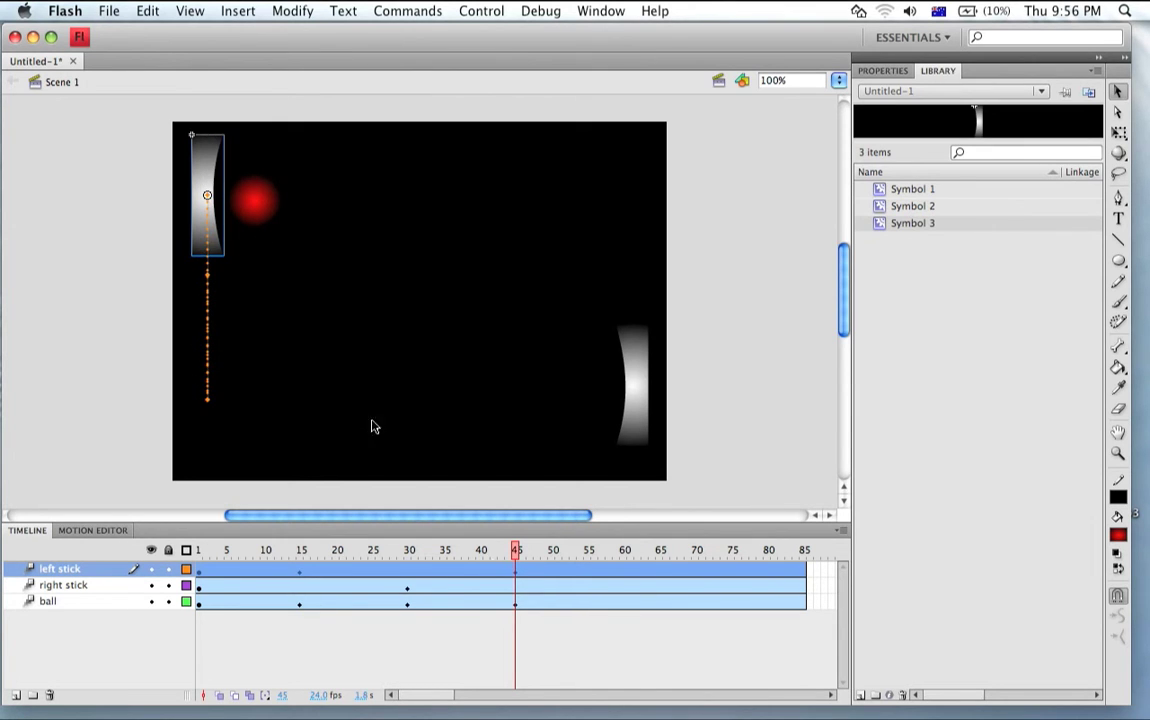
{"action": "left_click", "coordinate": [255, 207]}
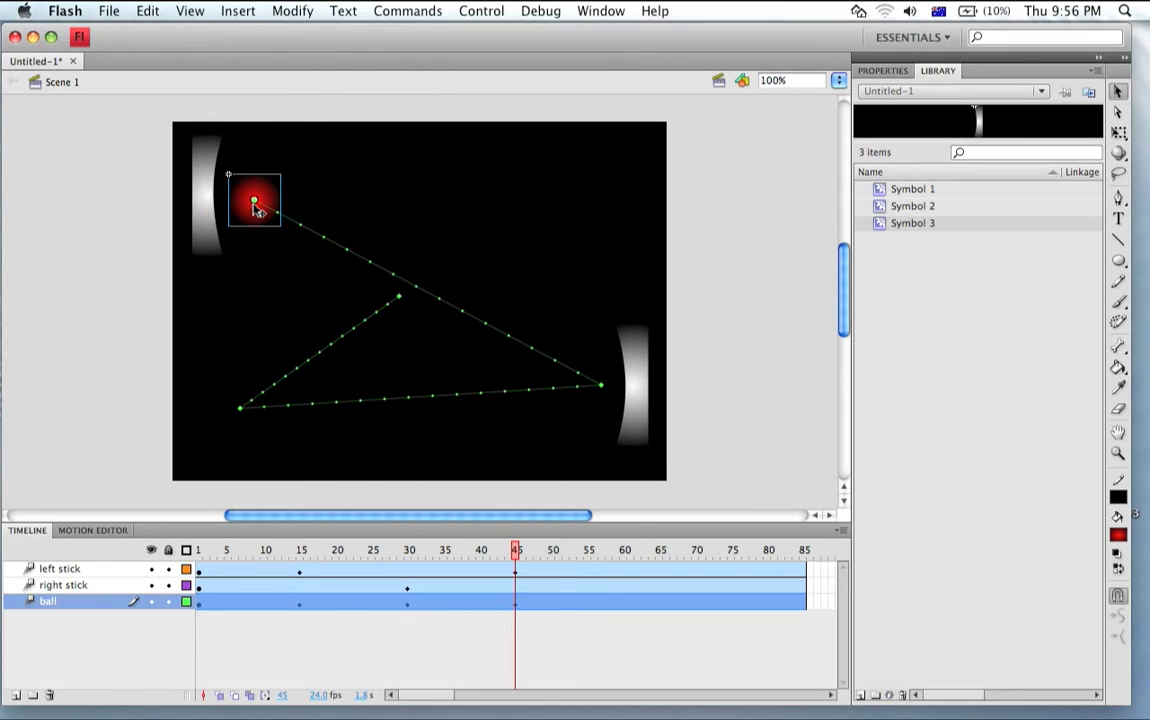
{"action": "key", "text": "Left"}
{"action": "key", "text": "Left"}
{"action": "key", "text": "Left"}
{"action": "key", "text": "Left"}
{"action": "key", "text": "Left"}
{"action": "key", "text": "Left"}
{"action": "key", "text": "Left"}
{"action": "key", "text": "Left"}
{"action": "key", "text": "Left"}
{"action": "key", "text": "Left"}
{"action": "key", "text": "Left"}
{"action": "key", "text": "Left"}
{"action": "key", "text": "Left"}
{"action": "key", "text": "Left"}
{"action": "key", "text": "Left"}
{"action": "key", "text": "Left"}
{"action": "key", "text": "Left"}
{"action": "key", "text": "Left"}
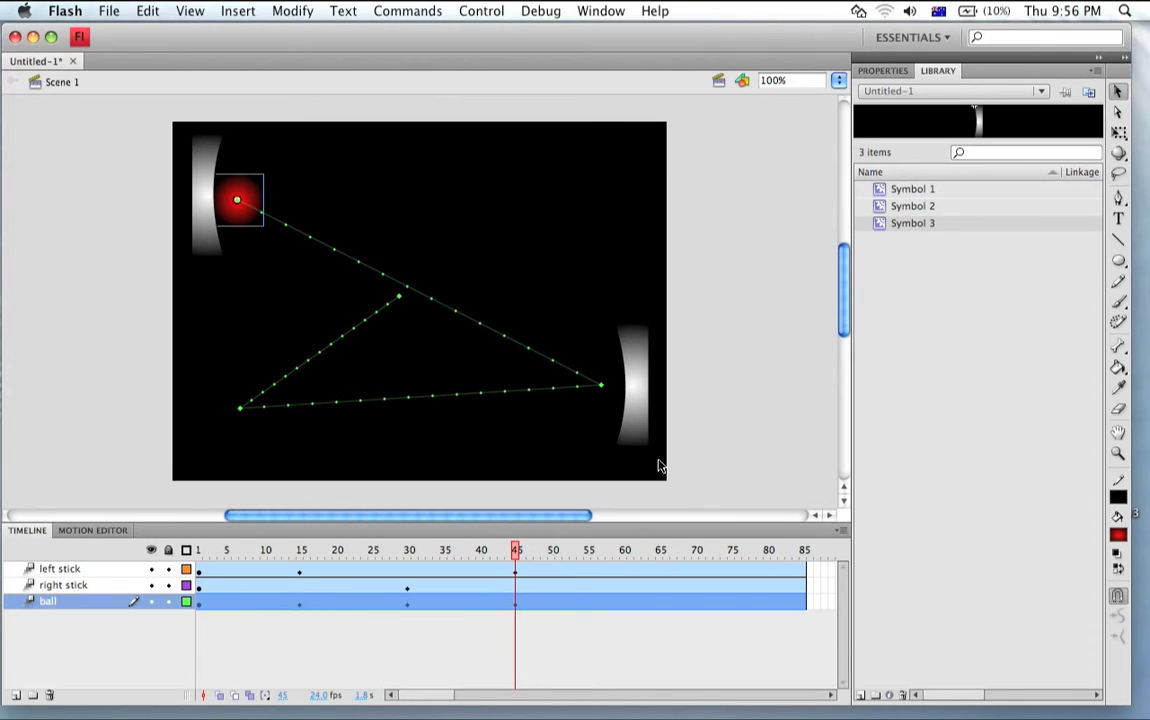
{"action": "left_click", "coordinate": [642, 400]}
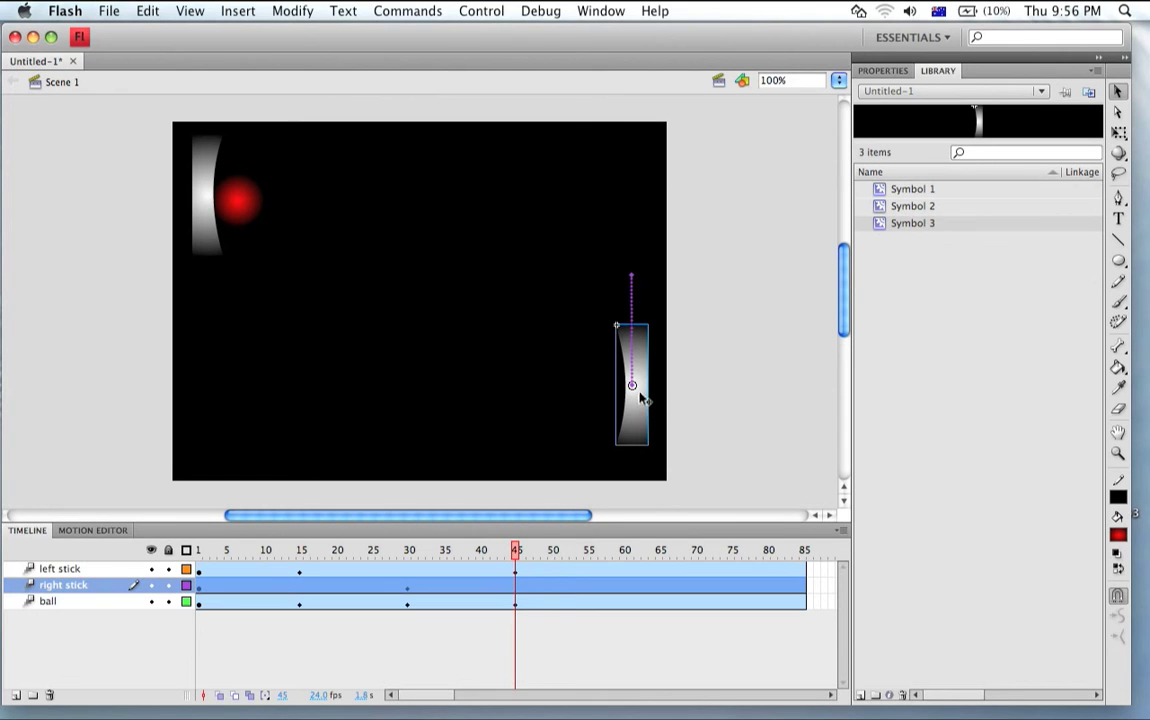
{"action": "left_click_drag", "start_coordinate": [642, 405], "coordinate": [642, 311]}
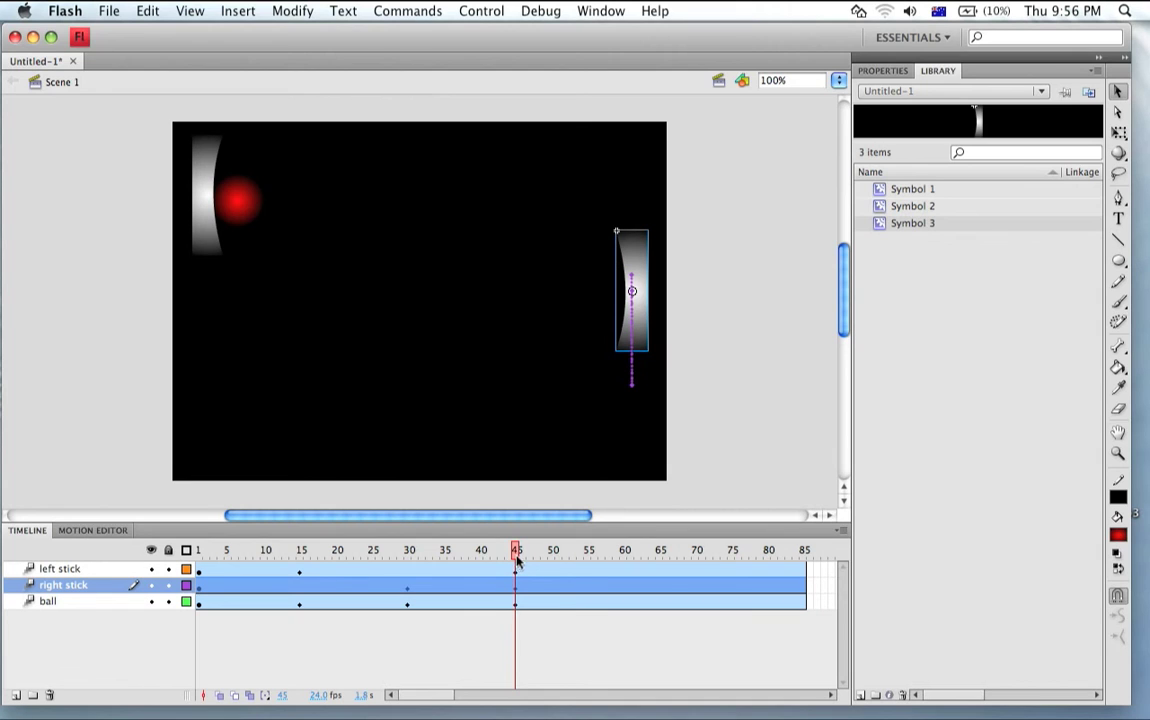
{"action": "left_click_drag", "start_coordinate": [517, 562], "coordinate": [514, 601]}
{"action": "left_click", "coordinate": [495, 8]}
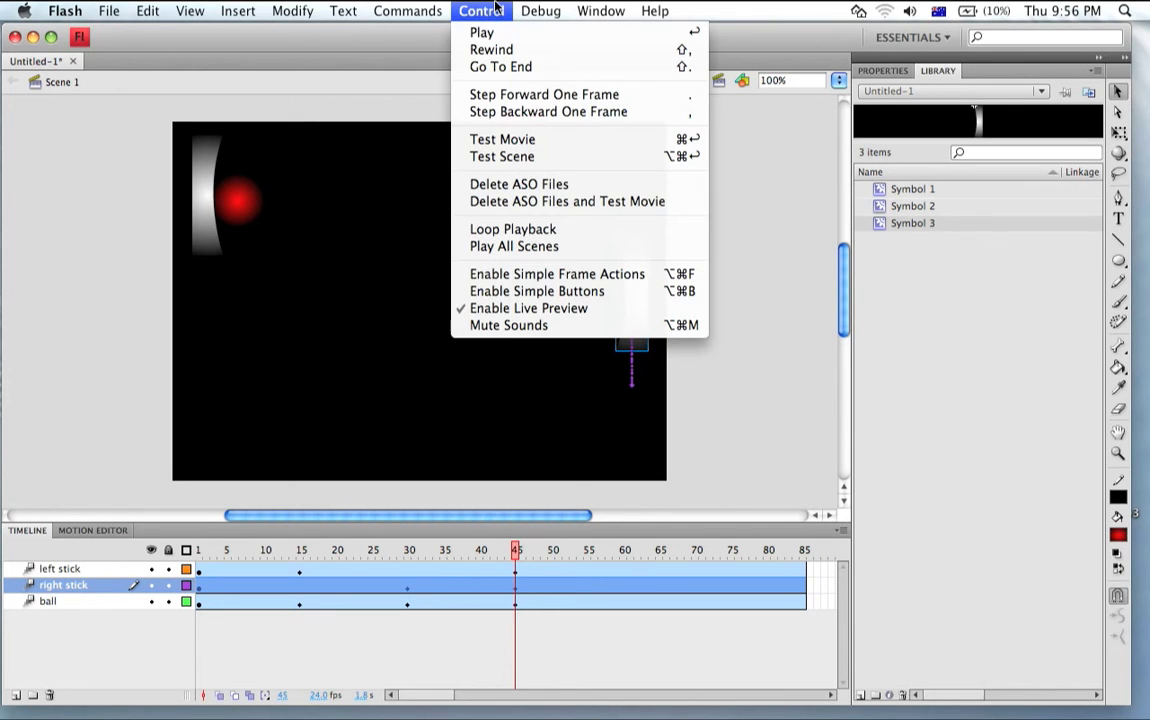
{"action": "left_click", "coordinate": [490, 33]}
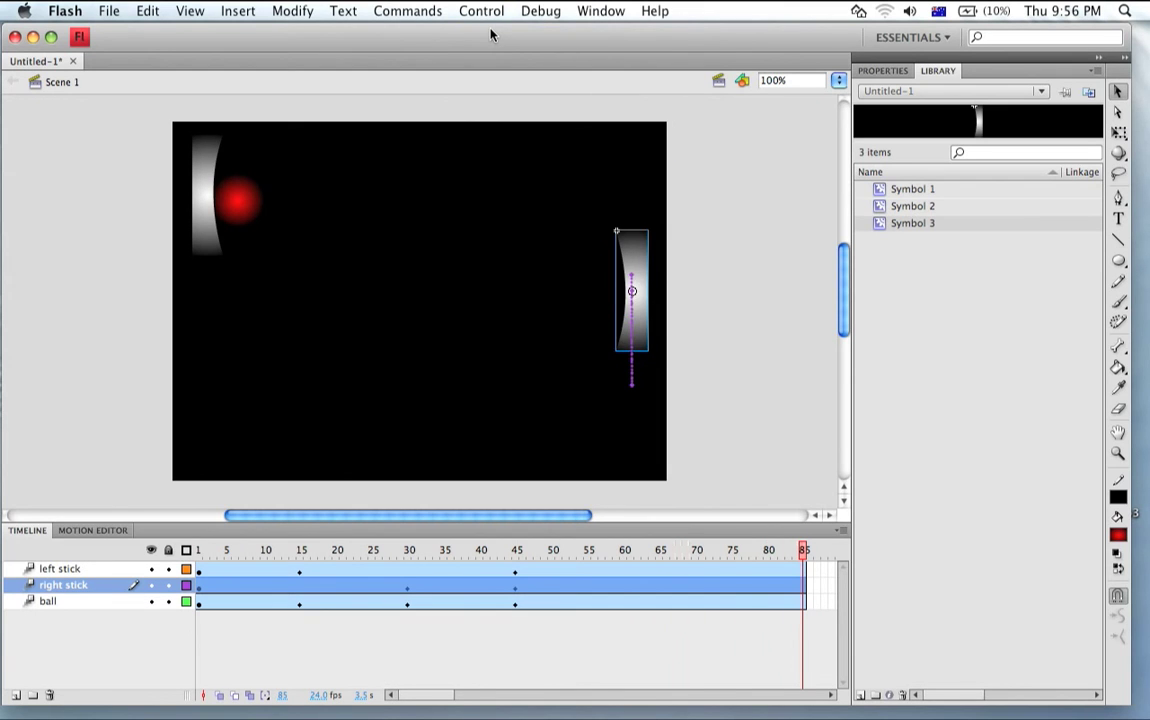
{"action": "left_click", "coordinate": [493, 9]}
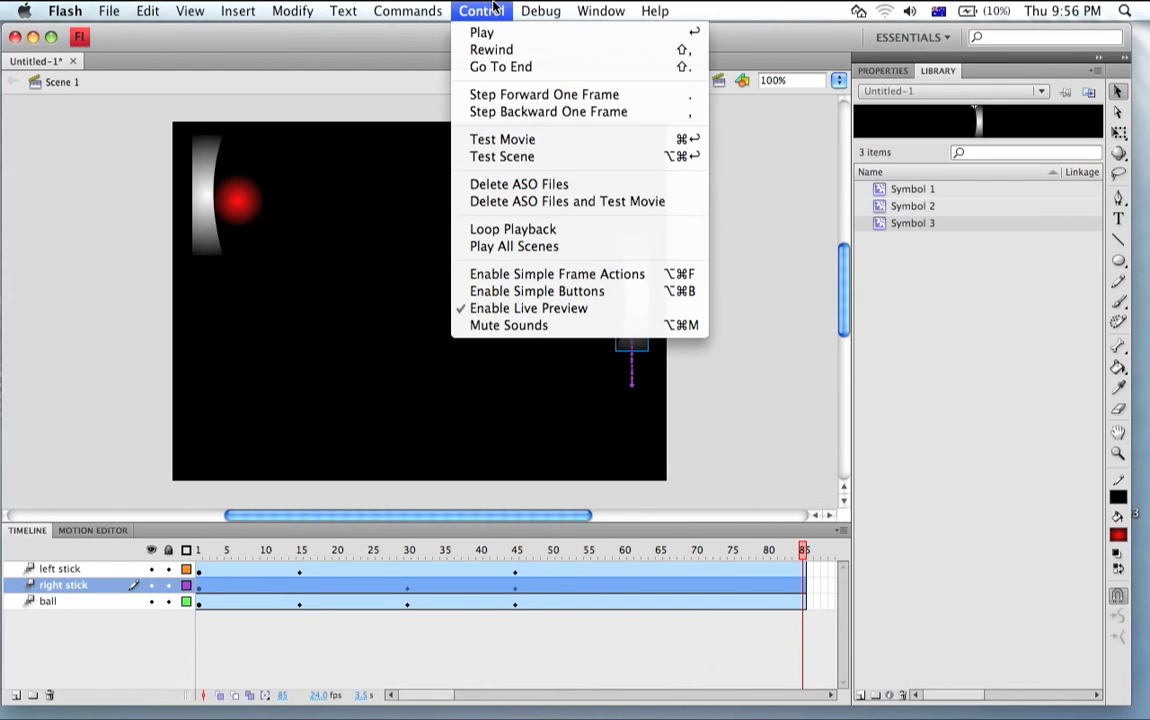
{"action": "left_click", "coordinate": [494, 141]}
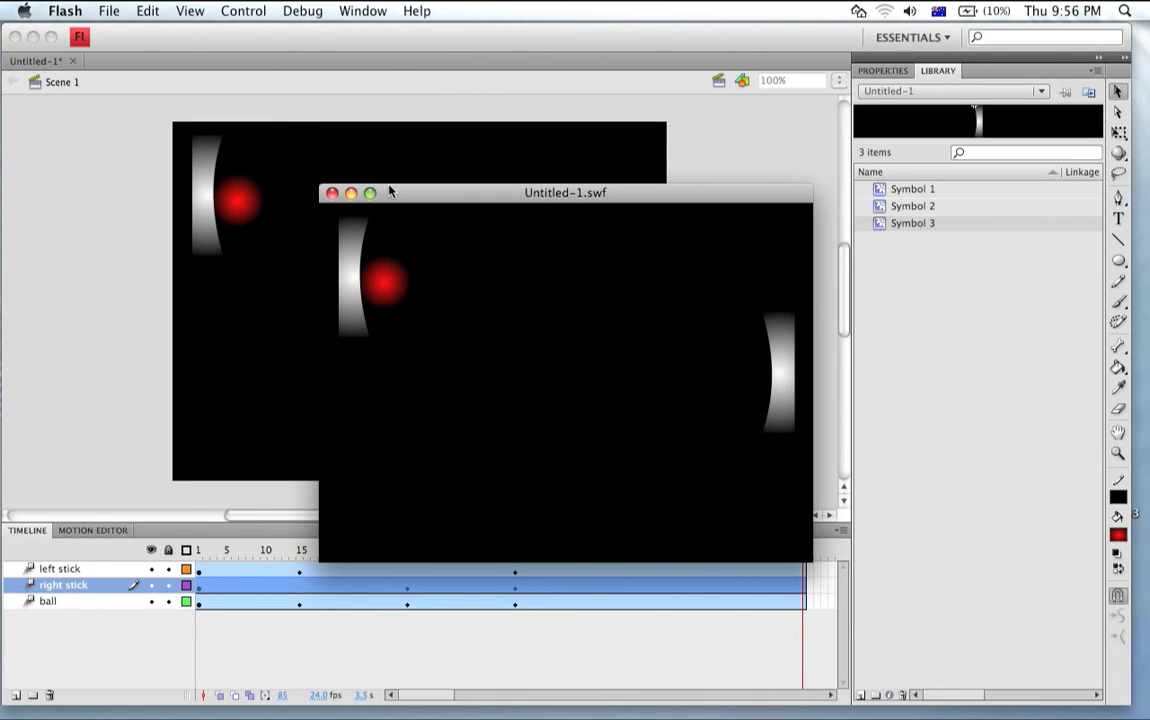
{"action": "left_click", "coordinate": [332, 193]}
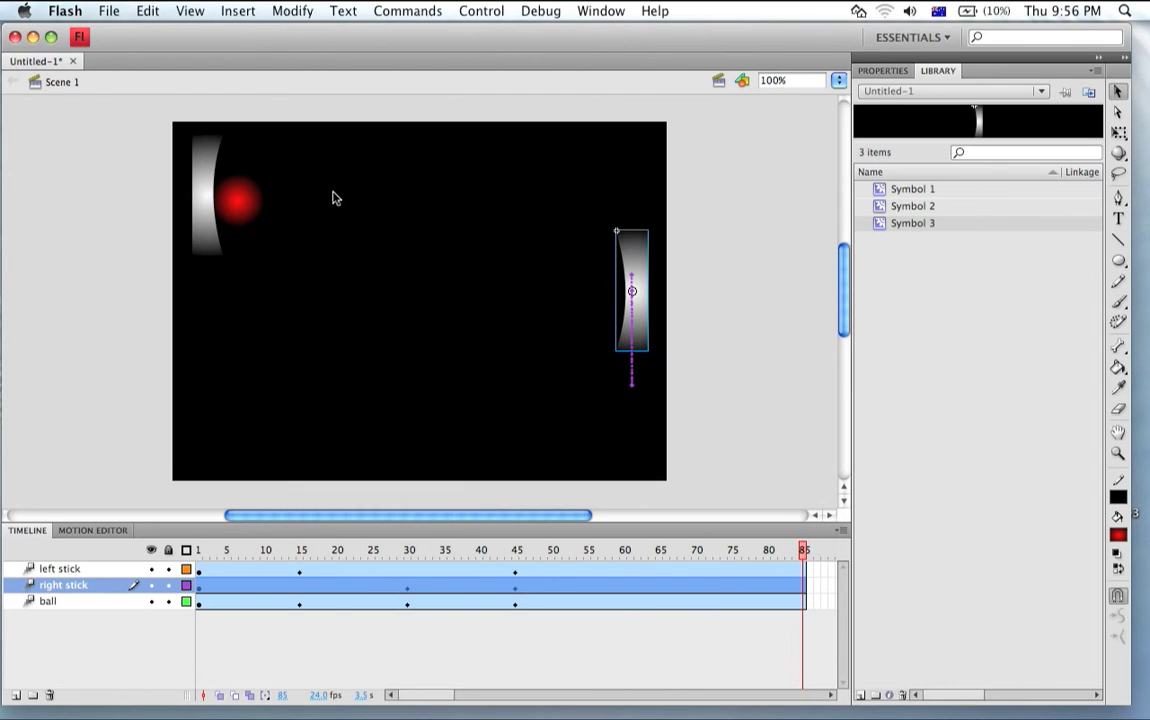